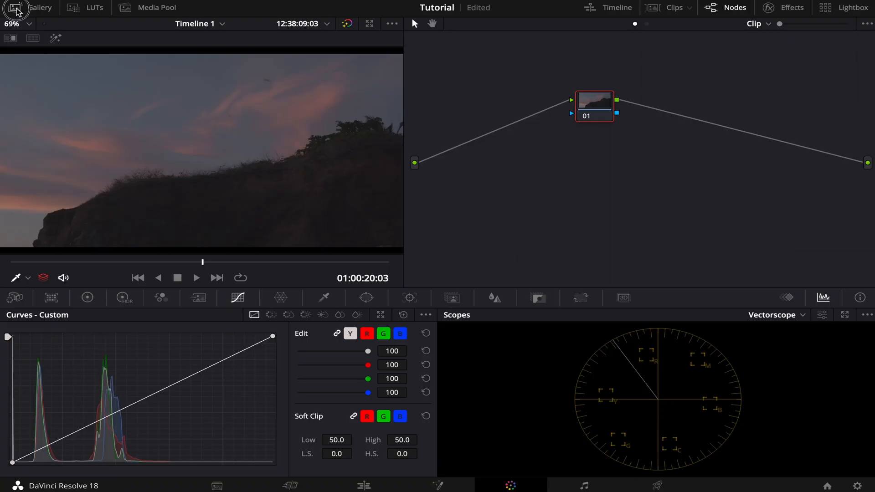
Step: Apply the grade of the still in the PowerGrade 1 album to the current clip and widen the node graph area
{"action": "left_click", "coordinate": [16, 9]}
{"action": "right_click", "coordinate": [122, 52]}
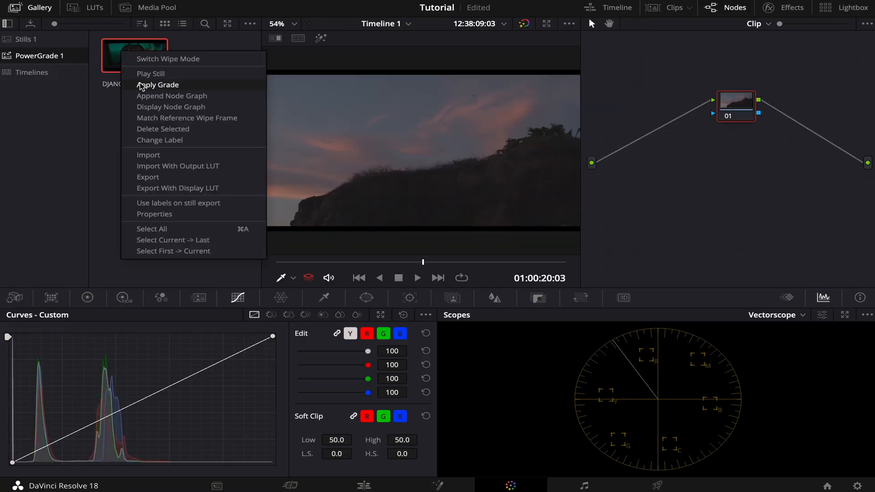
{"action": "left_click", "coordinate": [140, 86]}
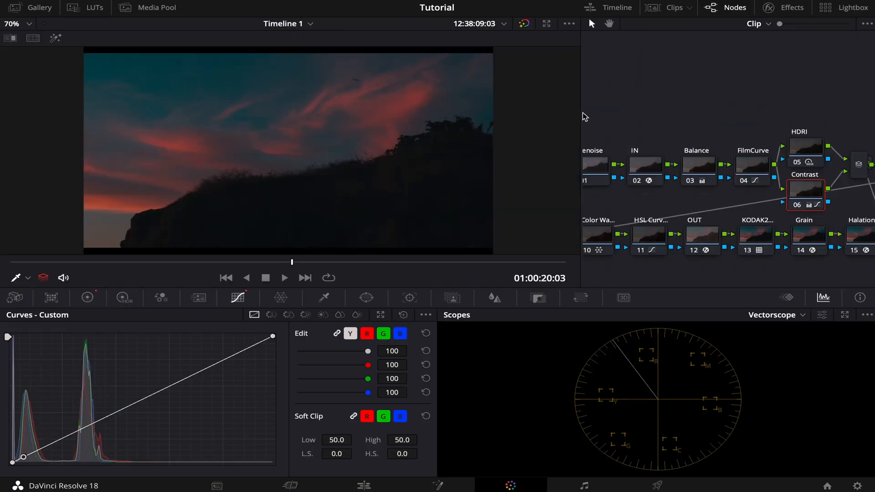
{"action": "left_click_drag", "start_coordinate": [584, 117], "coordinate": [395, 122]}
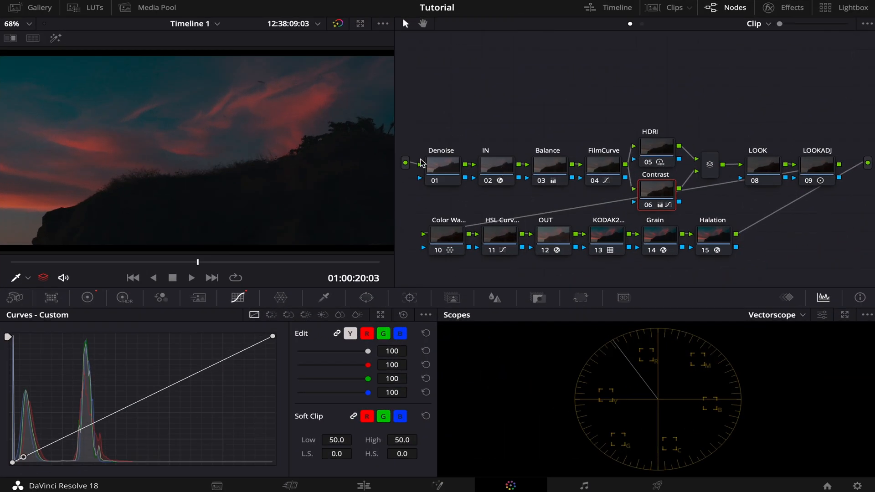
Step: Pull the IN node above the row and set its Color Space Transform input color space and gamma to Blackmagic Design Pocket 4K Film Gen 4
{"action": "left_click", "coordinate": [506, 171]}
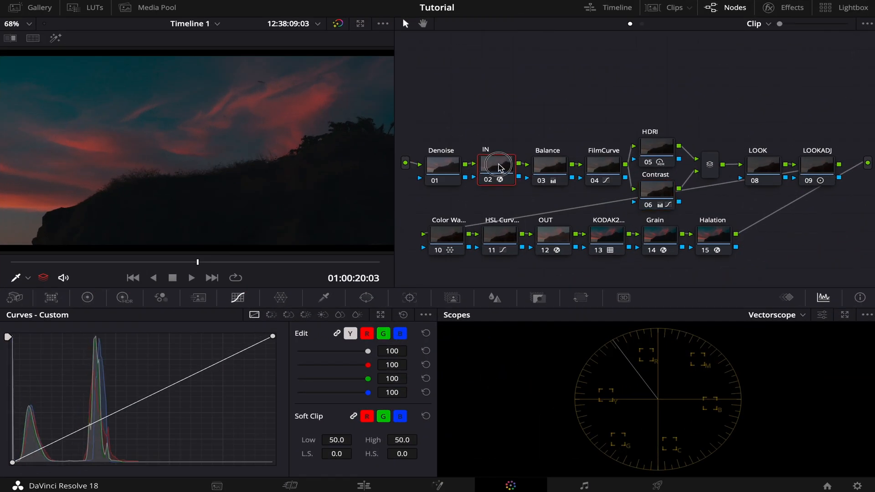
{"action": "left_click_drag", "start_coordinate": [506, 171], "coordinate": [496, 110]}
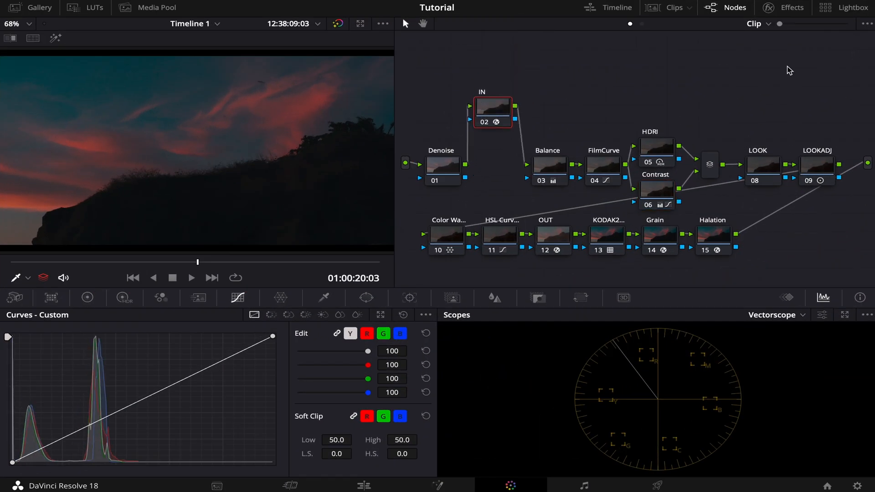
{"action": "left_click", "coordinate": [775, 9]}
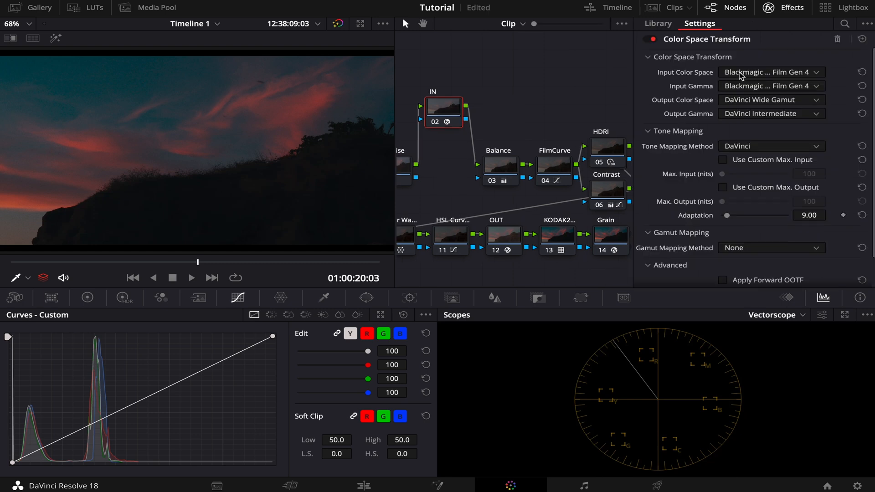
{"action": "left_click", "coordinate": [741, 73]}
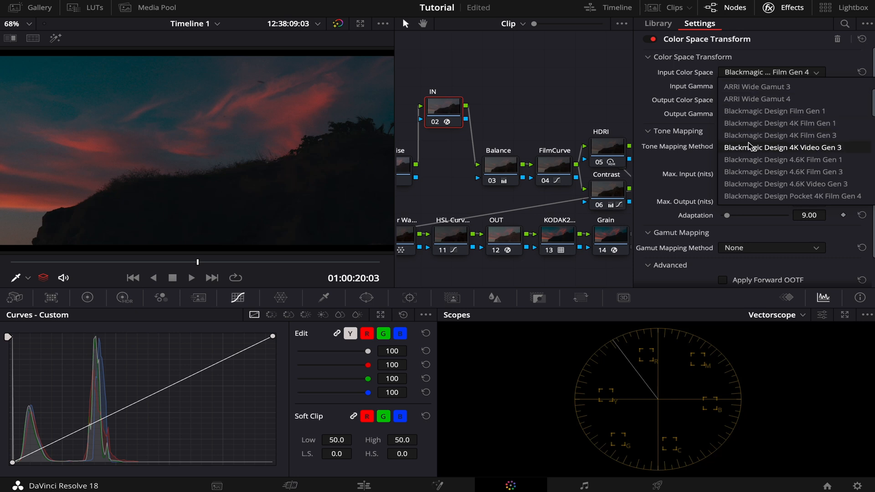
{"action": "scroll", "coordinate": [753, 179], "scroll_direction": "down", "scroll_amount": 1}
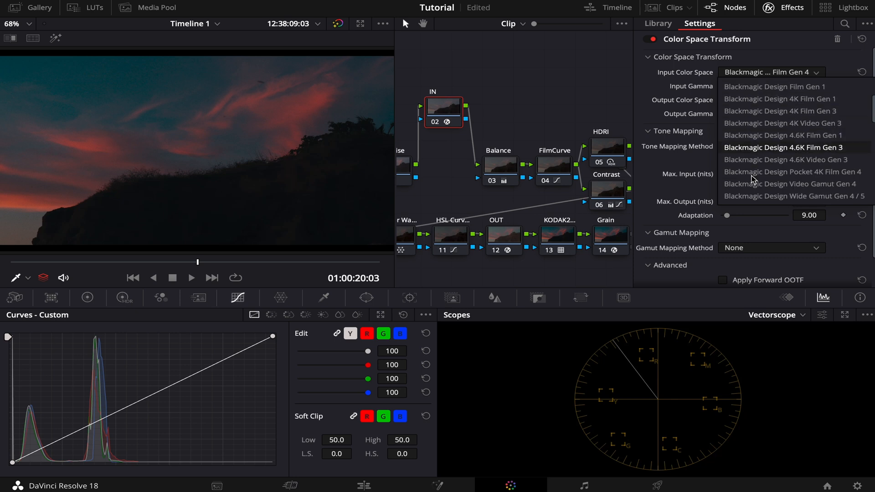
{"action": "left_click", "coordinate": [775, 172]}
{"action": "left_click", "coordinate": [765, 85]}
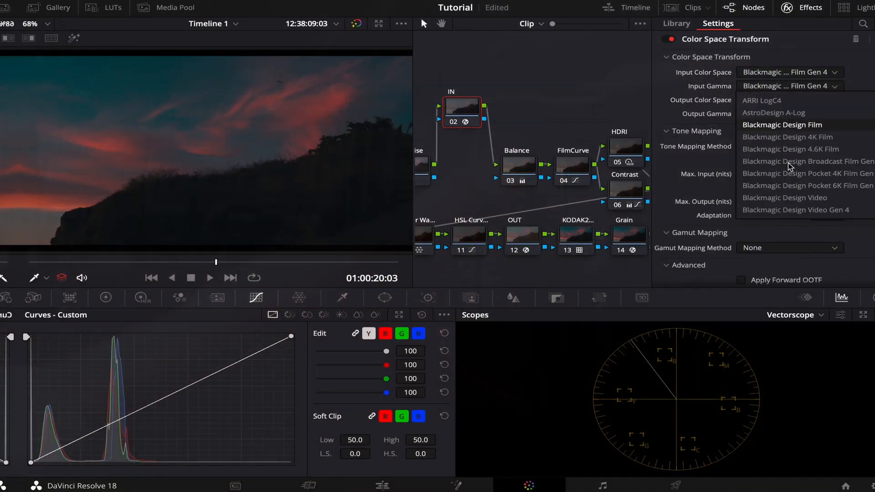
{"action": "left_click", "coordinate": [791, 174]}
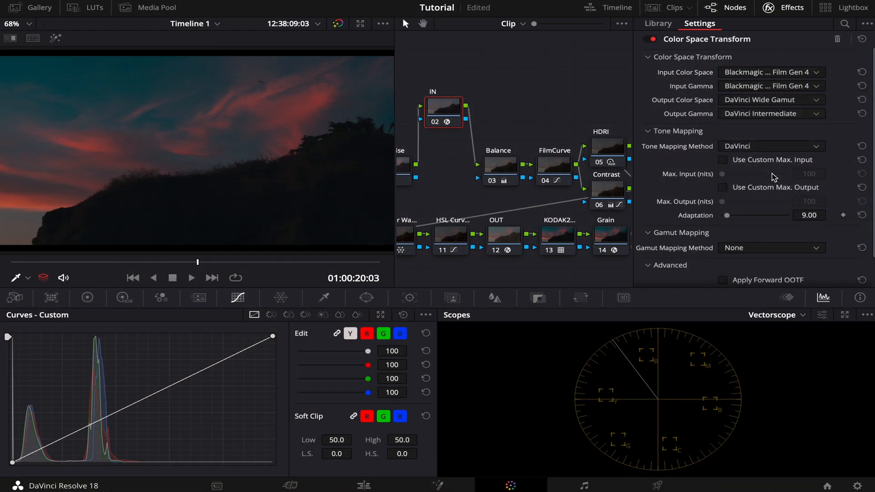
Step: Try Use timeline as the input color space and Gamma 2.4 as the input gamma for the IN node
{"action": "left_click", "coordinate": [752, 73]}
{"action": "scroll", "coordinate": [750, 124], "scroll_direction": "up", "scroll_amount": 4}
{"action": "left_click", "coordinate": [745, 87]}
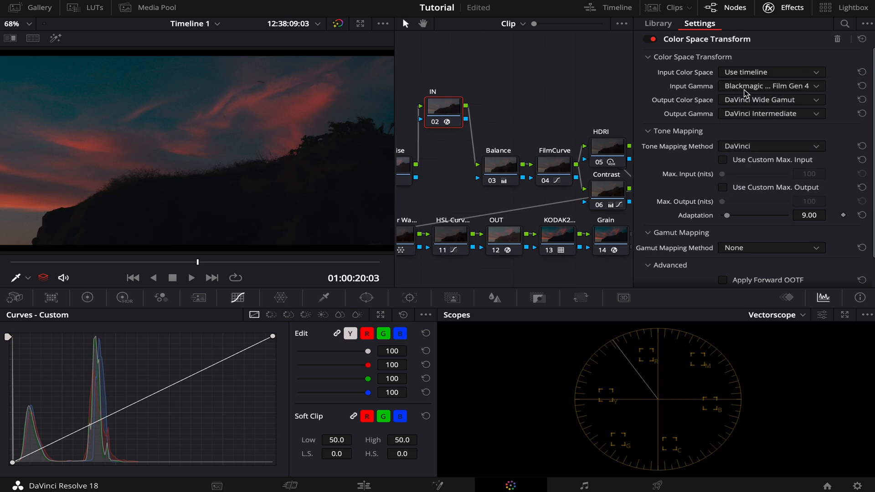
{"action": "left_click", "coordinate": [747, 87]}
{"action": "scroll", "coordinate": [752, 151], "scroll_direction": "down", "scroll_amount": 5}
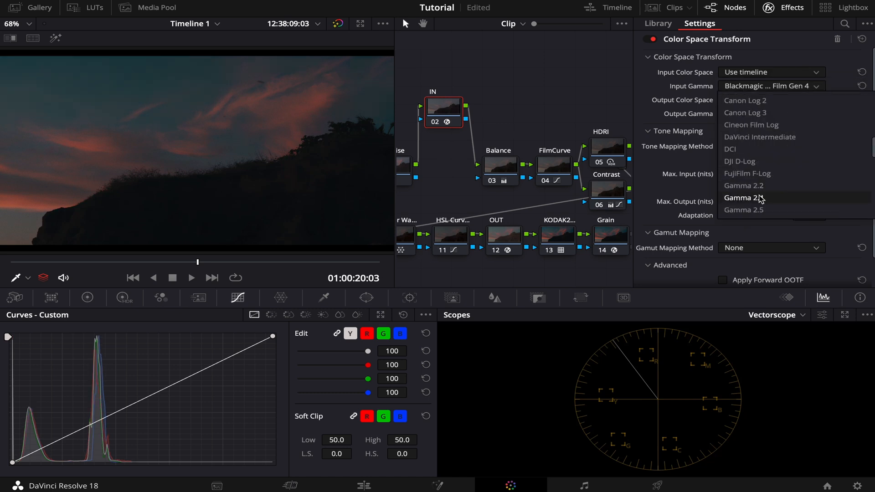
{"action": "left_click", "coordinate": [758, 197]}
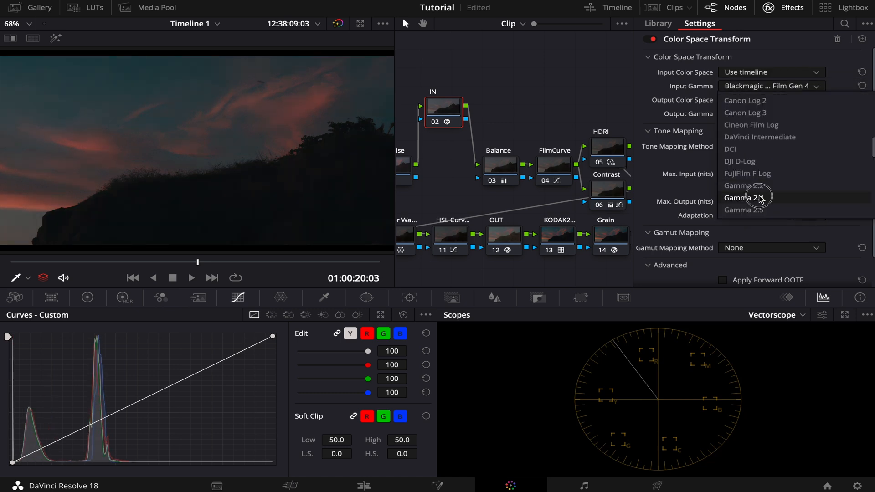
{"action": "left_click", "coordinate": [770, 197]}
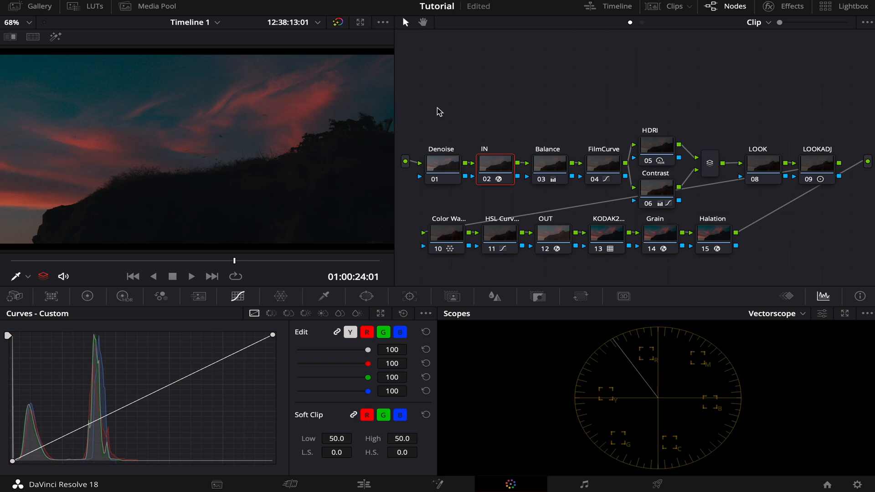
Step: Move the Grain and Halation nodes above the main row and review the effect settings of each
{"action": "left_click_drag", "start_coordinate": [640, 219], "coordinate": [768, 254]}
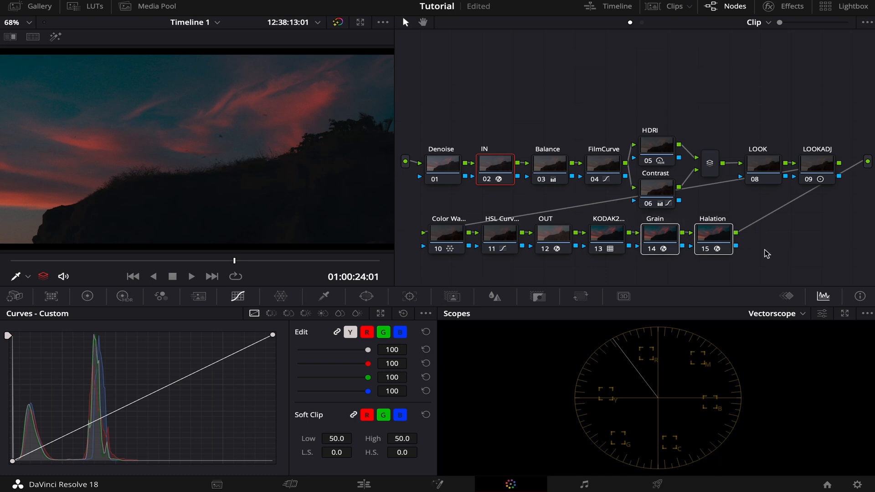
{"action": "left_click_drag", "start_coordinate": [663, 229], "coordinate": [452, 96]}
{"action": "left_click", "coordinate": [793, 11]}
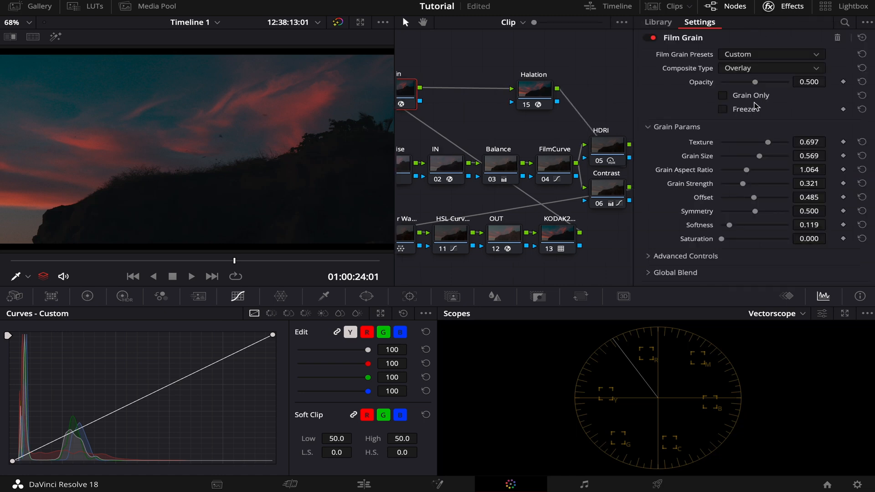
{"action": "left_click", "coordinate": [778, 6]}
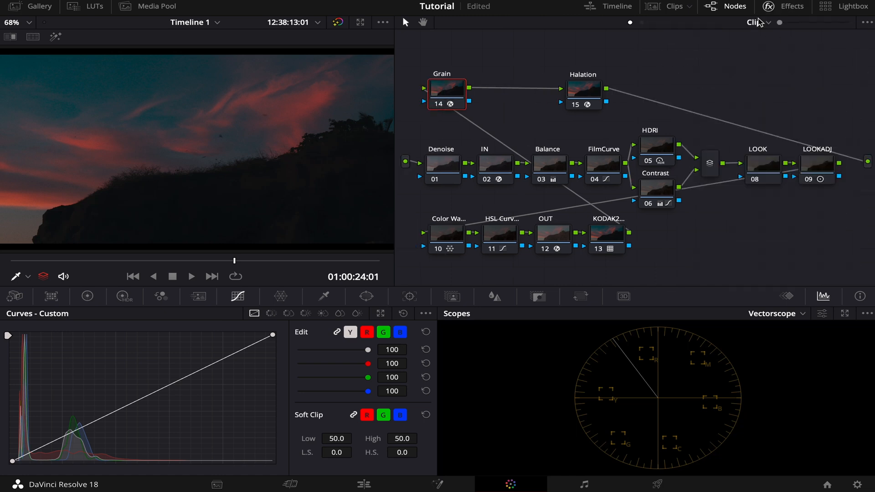
{"action": "left_click", "coordinate": [583, 93]}
{"action": "left_click", "coordinate": [775, 4]}
{"action": "left_click", "coordinate": [774, 3]}
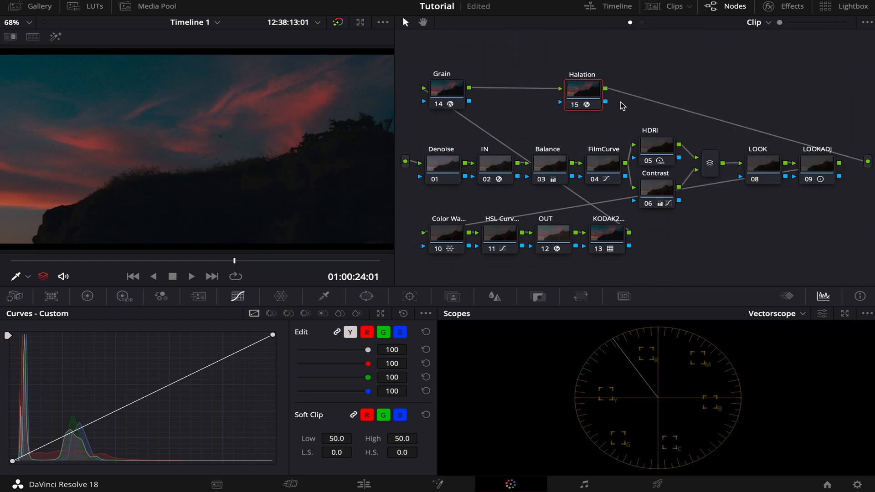
Step: Place the Grain and Halation nodes after the KODAK node, combine them into a compound node, and label it HEAVY
{"action": "left_click_drag", "start_coordinate": [441, 86], "coordinate": [525, 87]}
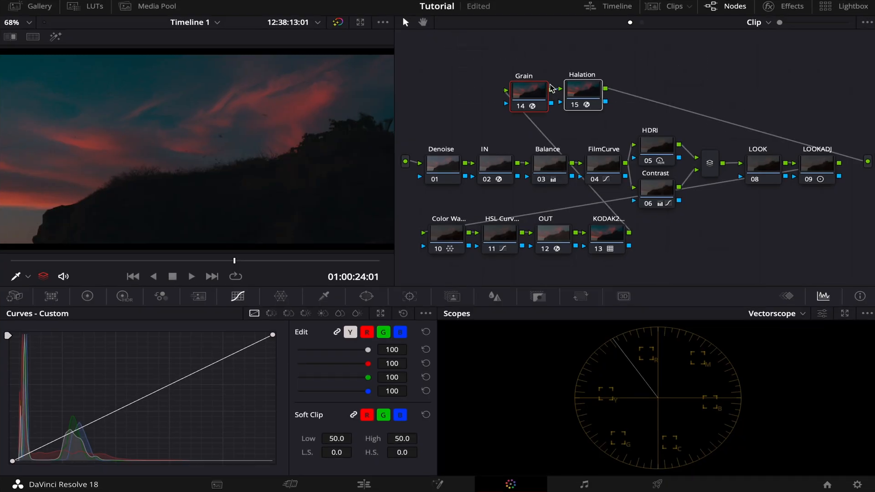
{"action": "left_click_drag", "start_coordinate": [520, 102], "coordinate": [693, 240]}
{"action": "right_click", "coordinate": [693, 241]}
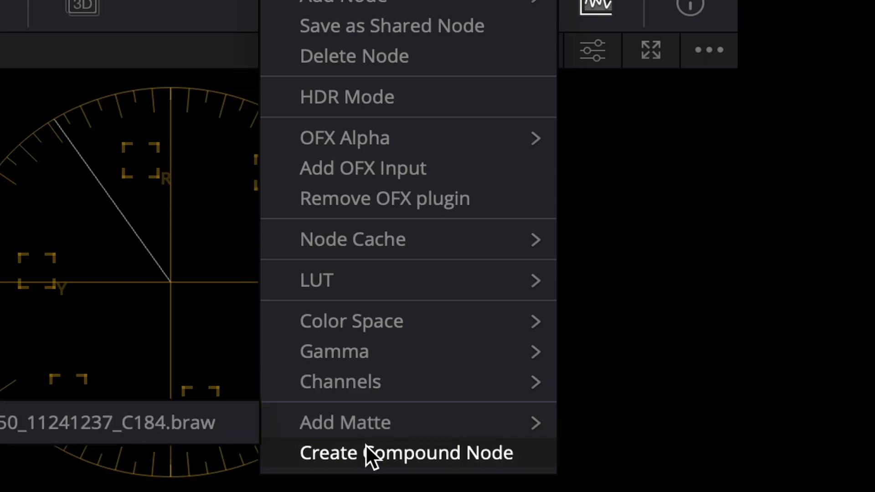
{"action": "left_click", "coordinate": [735, 460]}
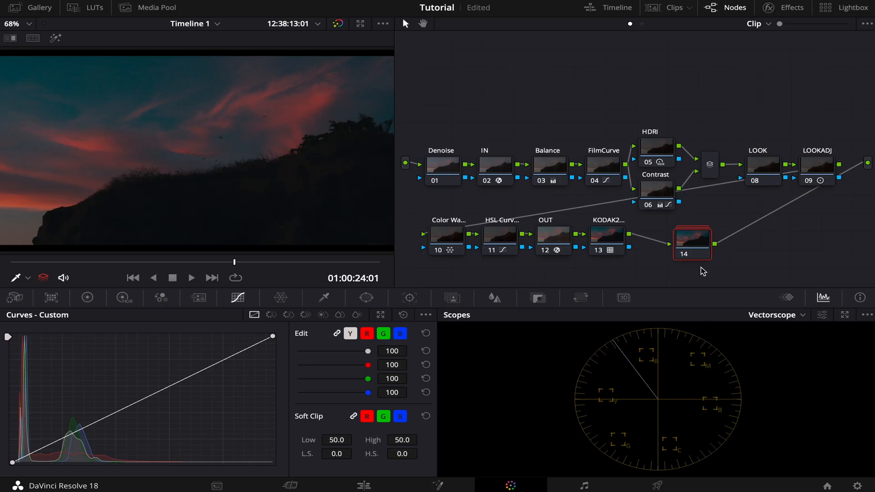
{"action": "type", "text": "H"}
{"action": "type", "text": "EAVY"}
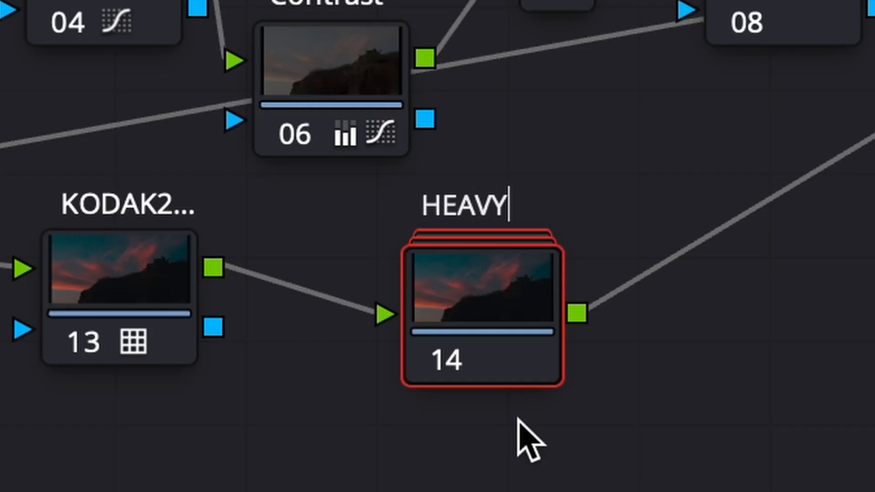
{"action": "key", "text": "Return"}
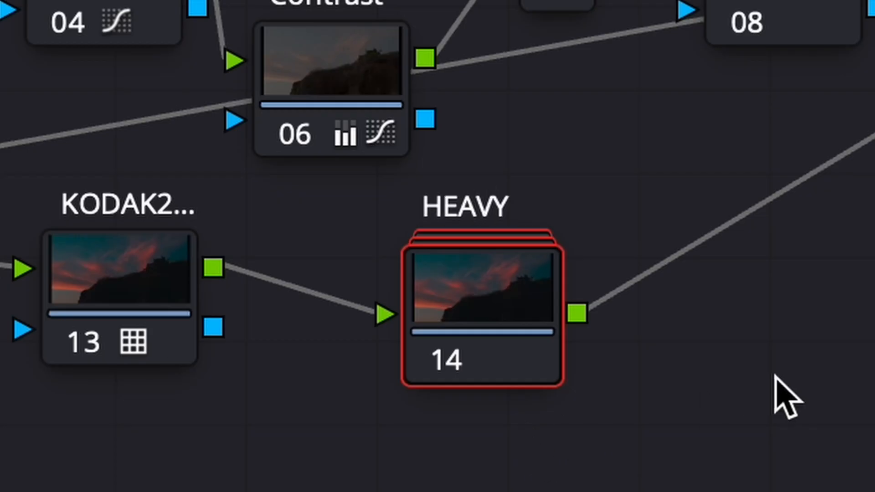
Step: Disable the HEAVY compound node and play the clip from its beginning
{"action": "left_click", "coordinate": [445, 364]}
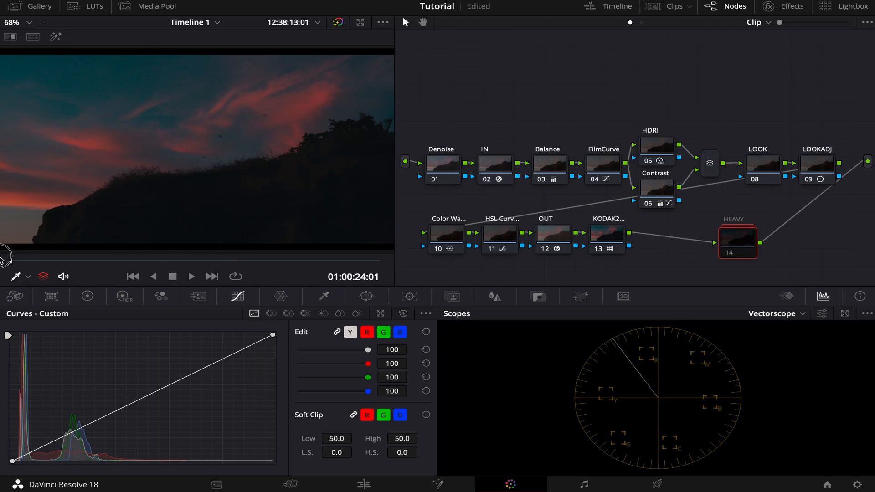
{"action": "left_click", "coordinate": [3, 259]}
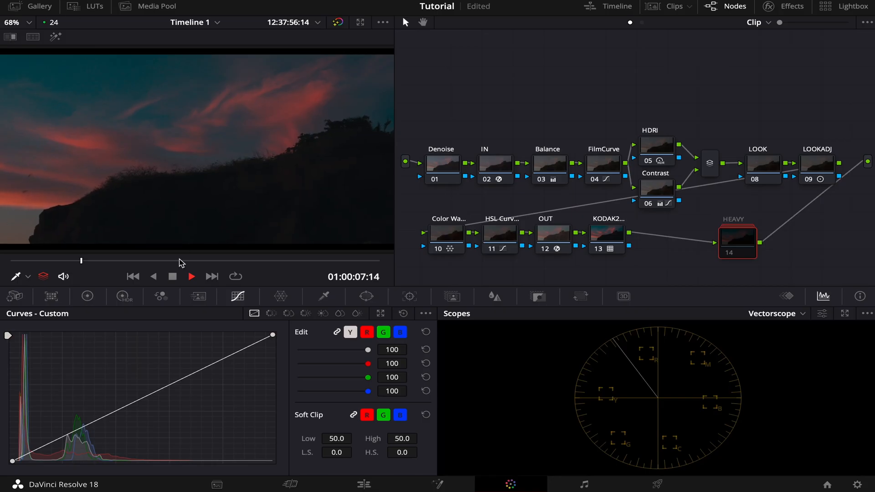
Step: Move the IN and OUT nodes above the main row and open the IN node's Color Space Transform settings
{"action": "left_click_drag", "start_coordinate": [498, 167], "coordinate": [497, 87]}
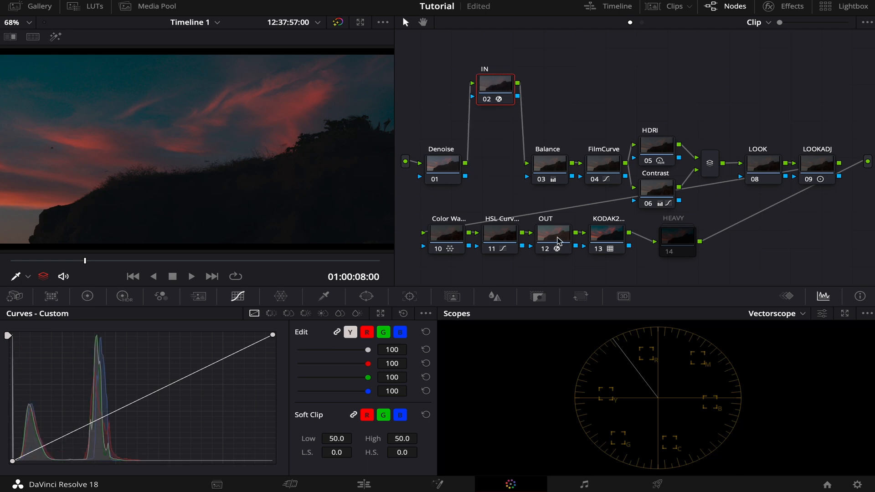
{"action": "left_click_drag", "start_coordinate": [560, 242], "coordinate": [565, 97]}
{"action": "left_click_drag", "start_coordinate": [496, 90], "coordinate": [454, 83]}
{"action": "left_click", "coordinate": [779, 6]}
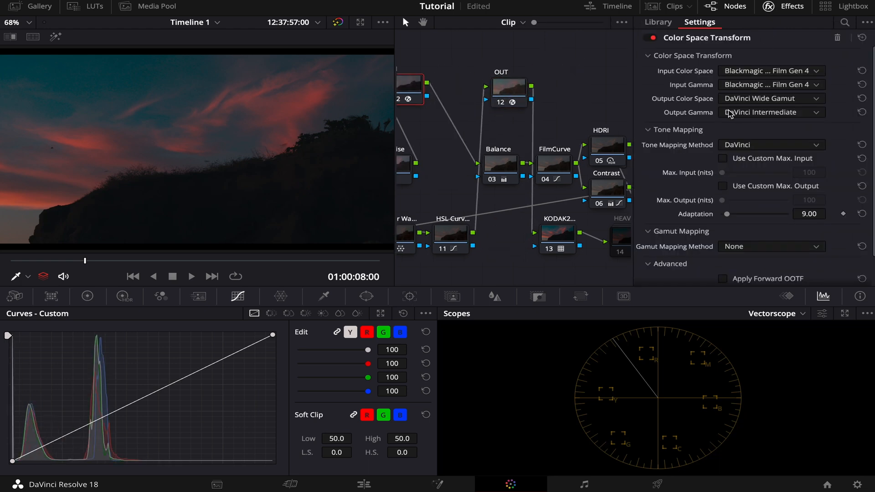
{"action": "scroll", "coordinate": [734, 158], "scroll_direction": "down", "scroll_amount": 2}
{"action": "scroll", "coordinate": [733, 157], "scroll_direction": "up", "scroll_amount": 2}
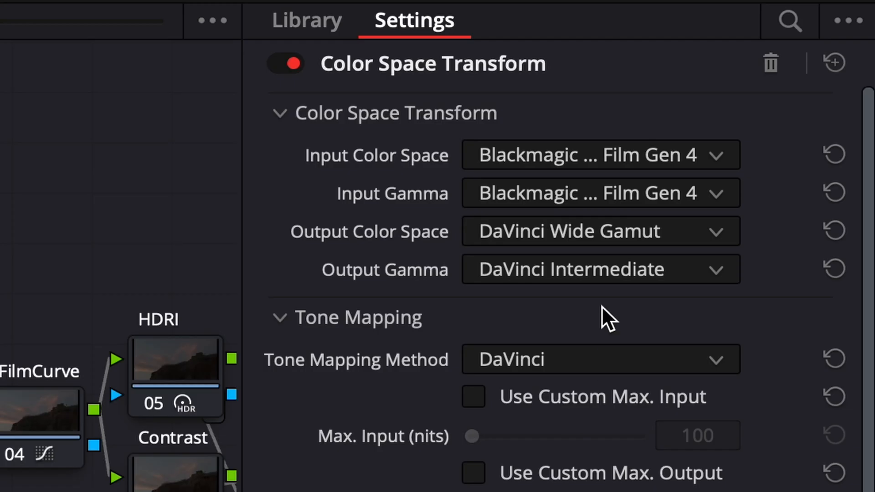
Step: Examine the available output color space and output gamma options of the IN node's Color Space Transform
{"action": "left_click", "coordinate": [742, 98]}
{"action": "scroll", "coordinate": [756, 173], "scroll_direction": "down", "scroll_amount": 2}
{"action": "scroll", "coordinate": [559, 437], "scroll_direction": "up", "scroll_amount": 6}
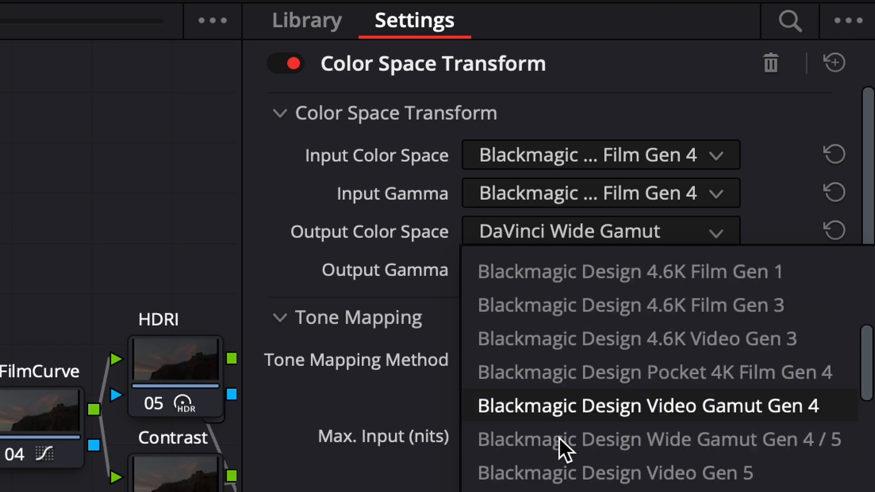
{"action": "left_click", "coordinate": [516, 220]}
{"action": "left_click", "coordinate": [517, 270]}
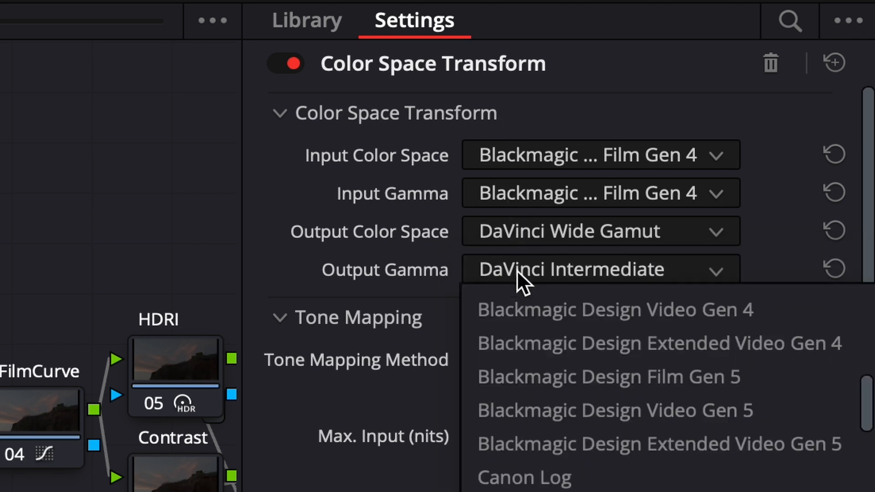
{"action": "scroll", "coordinate": [511, 319], "scroll_direction": "down", "scroll_amount": 3}
{"action": "scroll", "coordinate": [511, 319], "scroll_direction": "up", "scroll_amount": 3}
{"action": "left_click", "coordinate": [502, 267]}
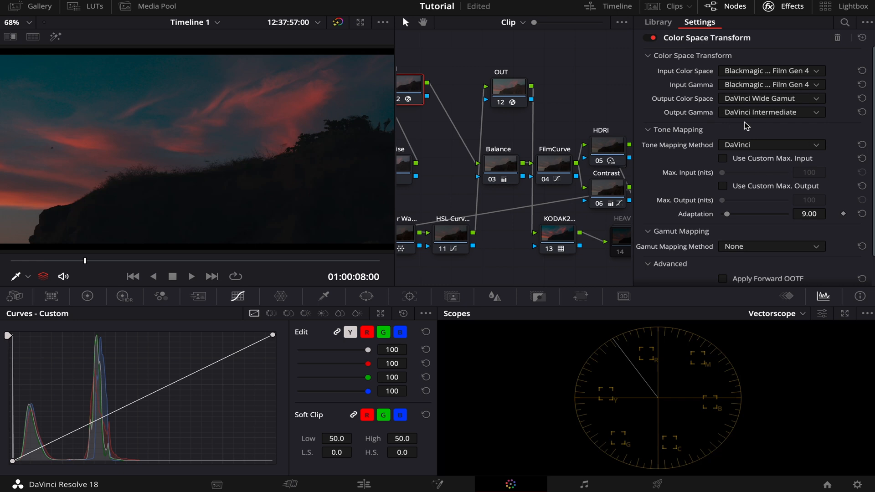
Step: Check the timeline color space options in the project's Color Management settings, and close the node effect settings
{"action": "left_click", "coordinate": [856, 484]}
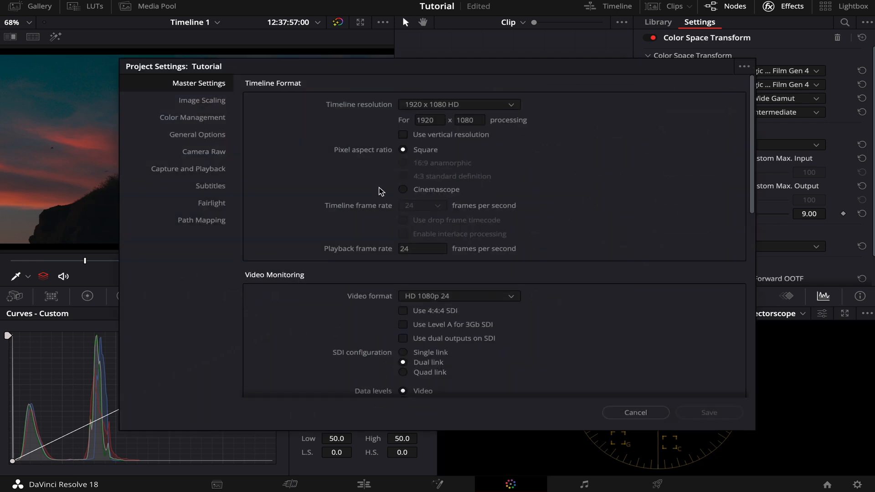
{"action": "left_click", "coordinate": [216, 118]}
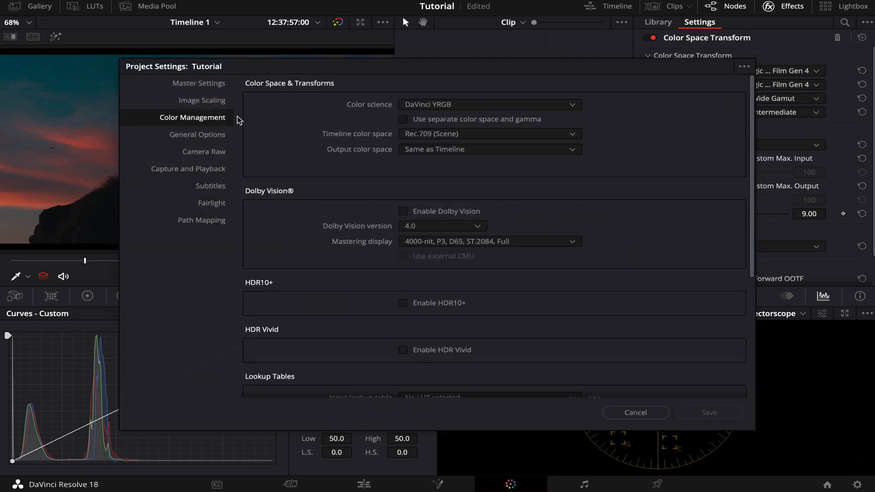
{"action": "left_click", "coordinate": [439, 134]}
{"action": "scroll", "coordinate": [439, 183], "scroll_direction": "up", "scroll_amount": 5}
{"action": "left_click", "coordinate": [439, 172]}
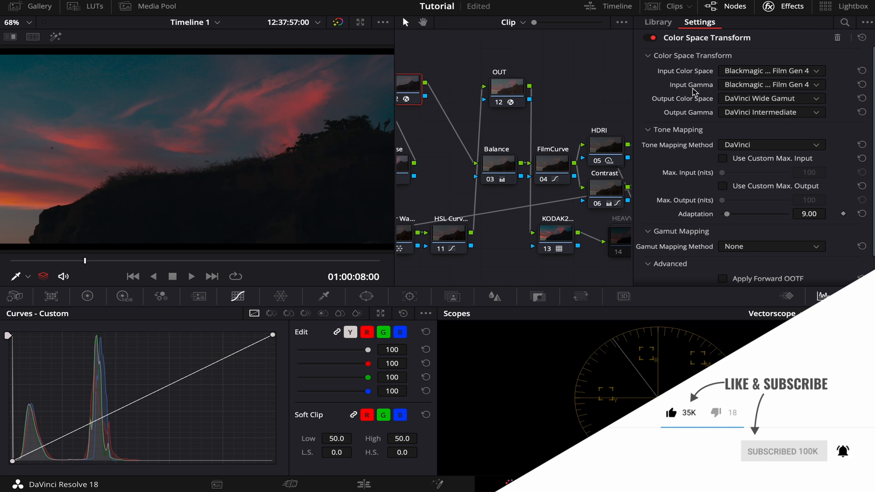
{"action": "left_click", "coordinate": [770, 6]}
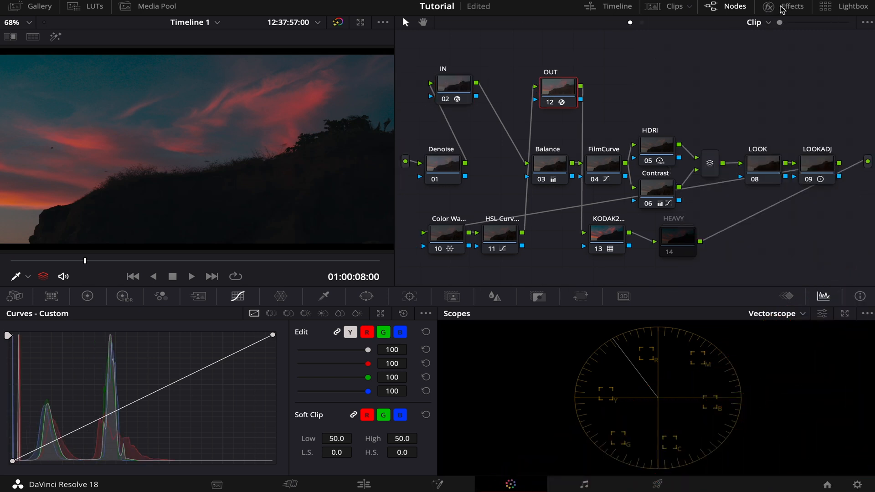
Step: Review the OUT node's Color Space Transform settings, return OUT to the lower row and lift the KODAK node above the main row
{"action": "left_click", "coordinate": [783, 8]}
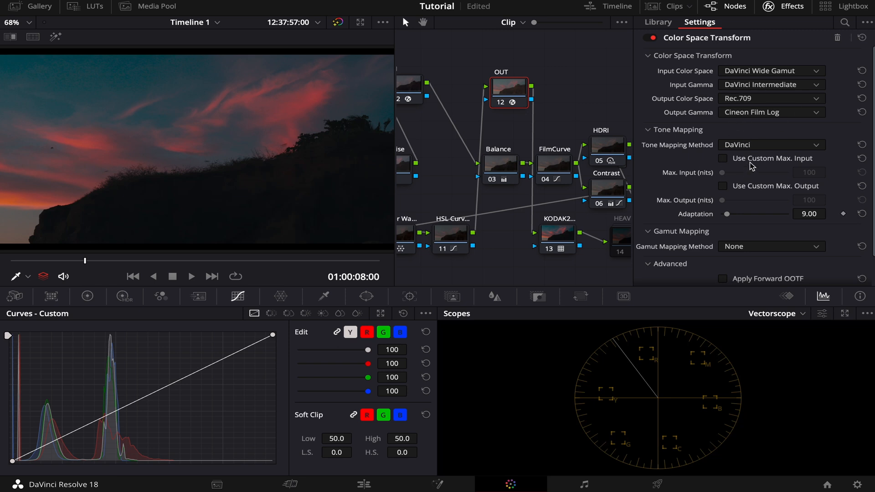
{"action": "left_click_drag", "start_coordinate": [509, 89], "coordinate": [504, 232]}
{"action": "left_click_drag", "start_coordinate": [561, 236], "coordinate": [548, 88]}
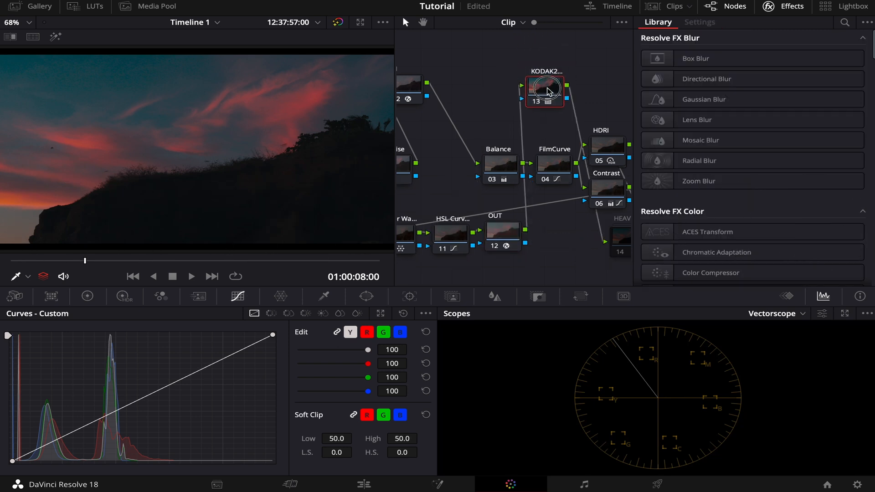
Step: Disable and re-enable the KODAK node repeatedly to compare the image without and with its LUT
{"action": "left_click", "coordinate": [535, 101]}
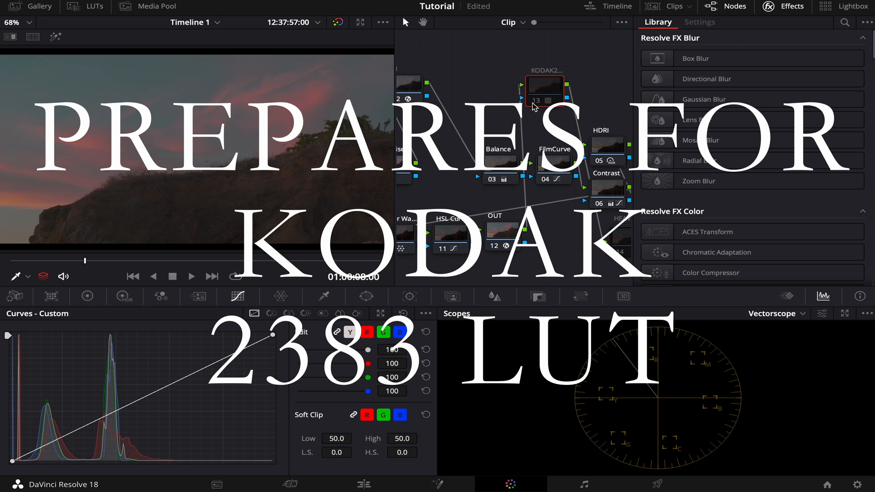
{"action": "left_click", "coordinate": [534, 102]}
{"action": "left_click", "coordinate": [534, 101]}
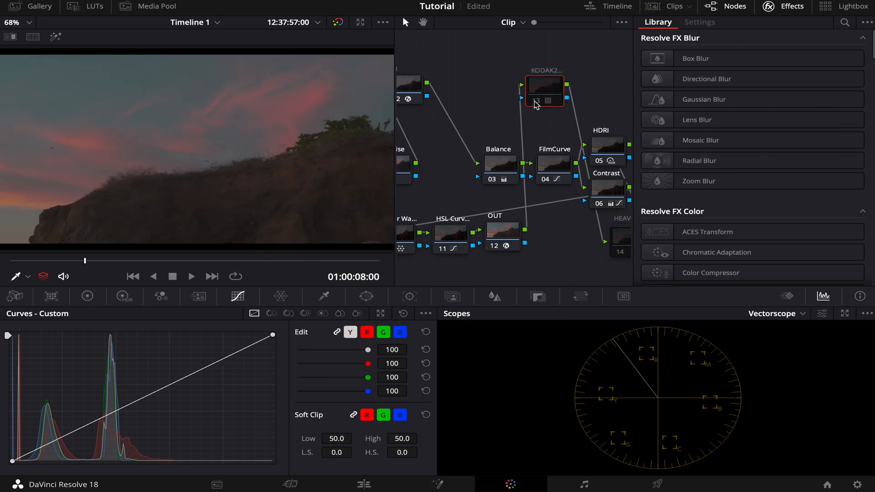
{"action": "left_click", "coordinate": [535, 101]}
{"action": "left_click", "coordinate": [535, 101]}
{"action": "left_click", "coordinate": [535, 101]}
{"action": "left_click", "coordinate": [535, 101]}
{"action": "left_click", "coordinate": [535, 101]}
{"action": "left_click", "coordinate": [535, 101]}
{"action": "left_click", "coordinate": [535, 101]}
Step: Go to the dog clip at 01:00:53:16 and paste the full node tree onto it
{"action": "left_click_drag", "start_coordinate": [551, 167], "coordinate": [551, 126]}
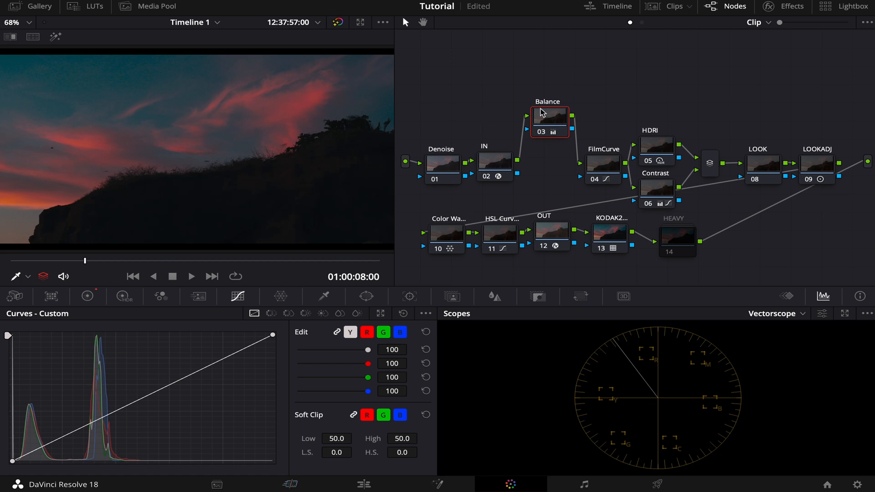
{"action": "mouse_move", "coordinate": [362, 261]}
{"action": "left_mouse_down"}
{"action": "mouse_move", "coordinate": [354, 261]}
{"action": "mouse_move", "coordinate": [360, 264]}
{"action": "left_mouse_up"}
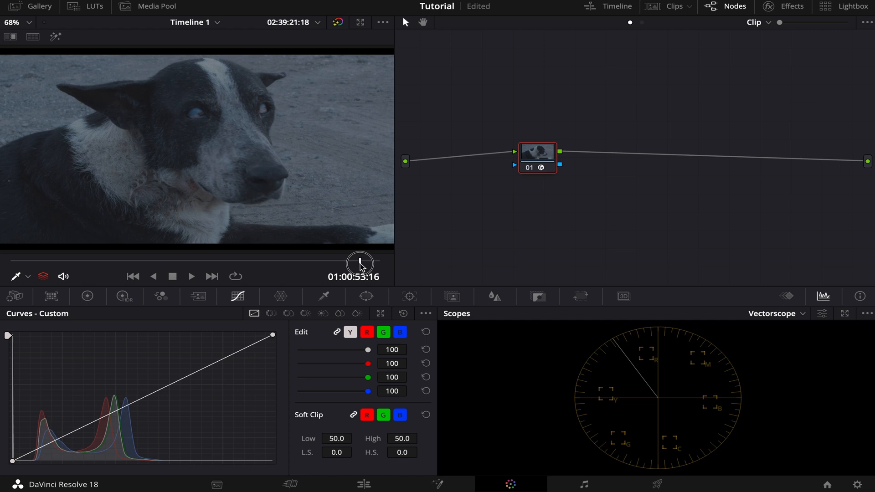
{"action": "left_click_drag", "start_coordinate": [542, 158], "coordinate": [540, 128]}
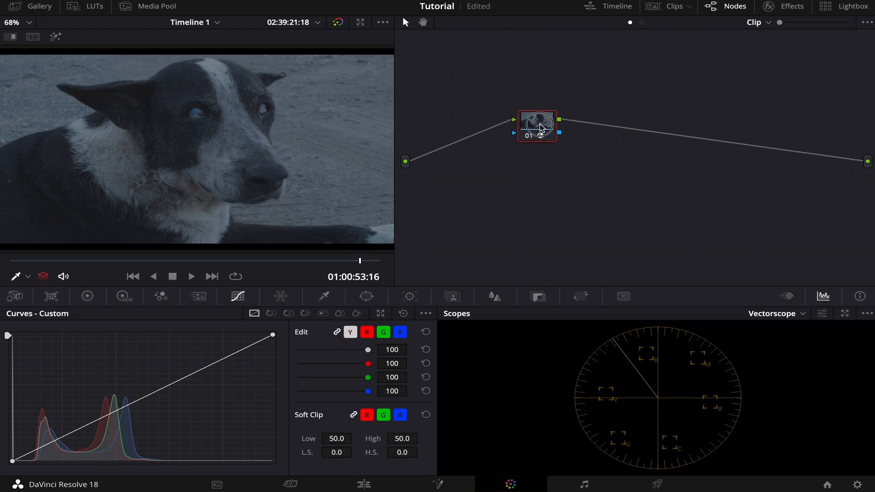
{"action": "key", "text": "ctrl+v"}
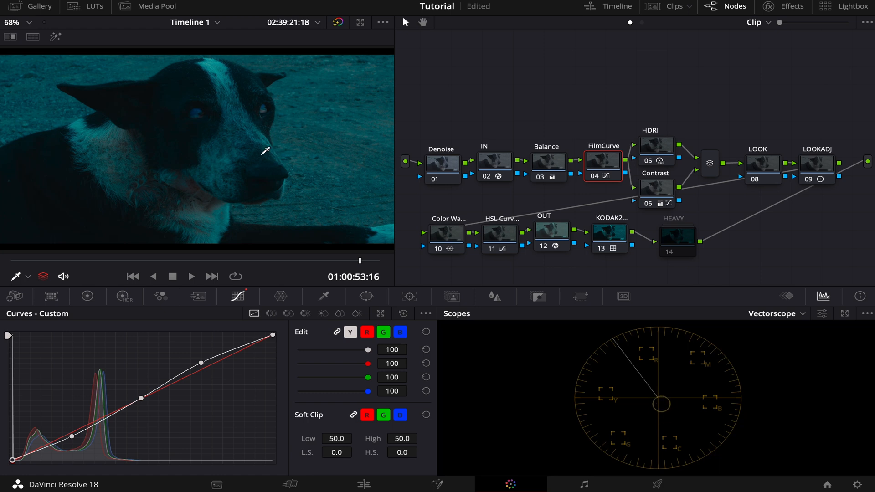
Step: Show the Waveform scope and neutralize the cast in the Balance node with offsets 24, 21 and 19 and tint -6.50
{"action": "left_click", "coordinate": [803, 314]}
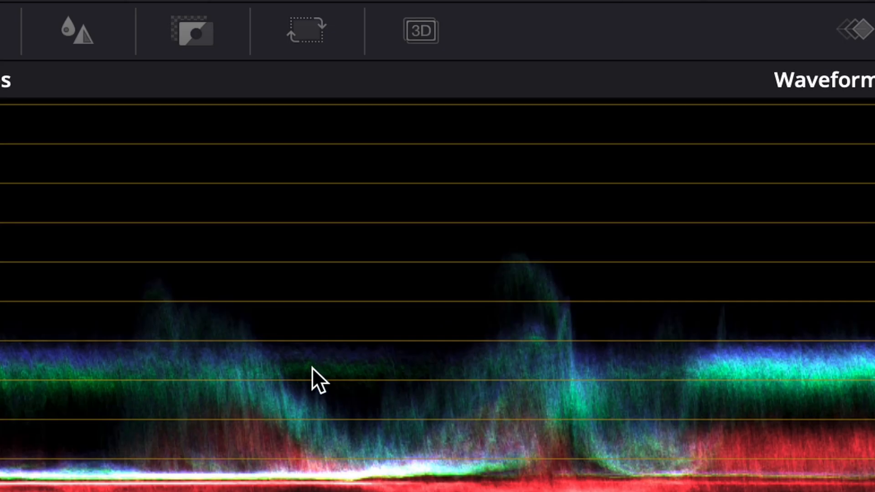
{"action": "left_click_drag", "start_coordinate": [726, 415], "coordinate": [752, 415]}
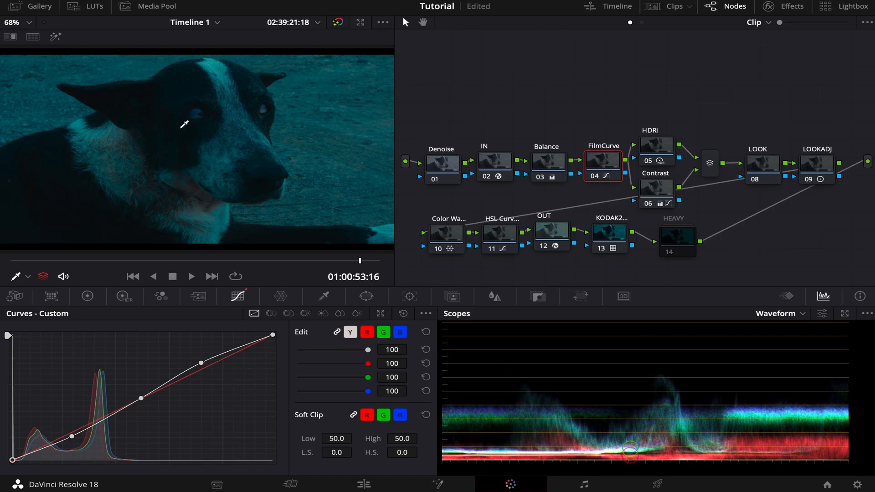
{"action": "left_click_drag", "start_coordinate": [552, 162], "coordinate": [547, 109]}
{"action": "left_click", "coordinate": [88, 296]}
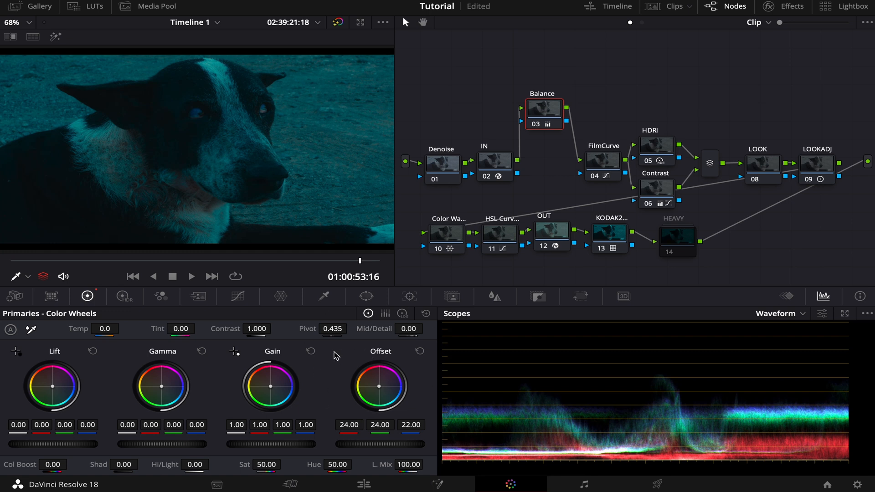
{"action": "left_click", "coordinate": [222, 187]}
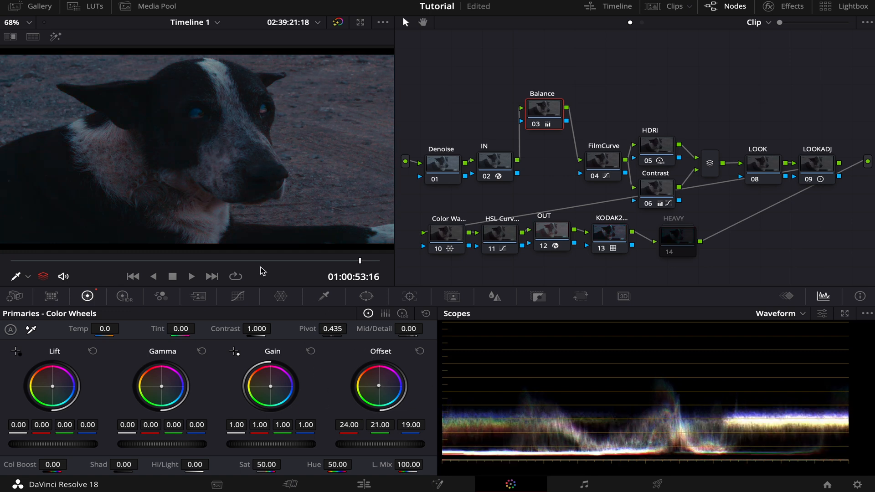
{"action": "left_click_drag", "start_coordinate": [180, 328], "coordinate": [176, 332]}
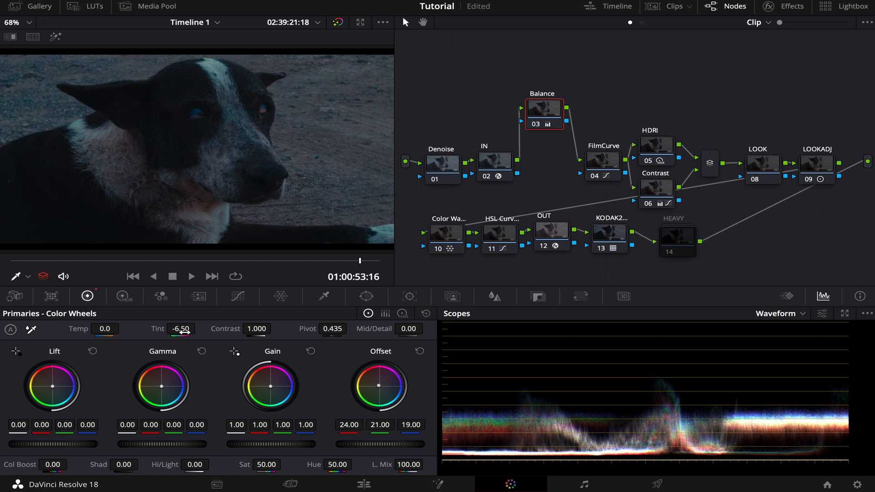
Step: Disable and re-enable the Balance node to compare the correction, and leave it enabled
{"action": "left_click_drag", "start_coordinate": [547, 108], "coordinate": [550, 105]}
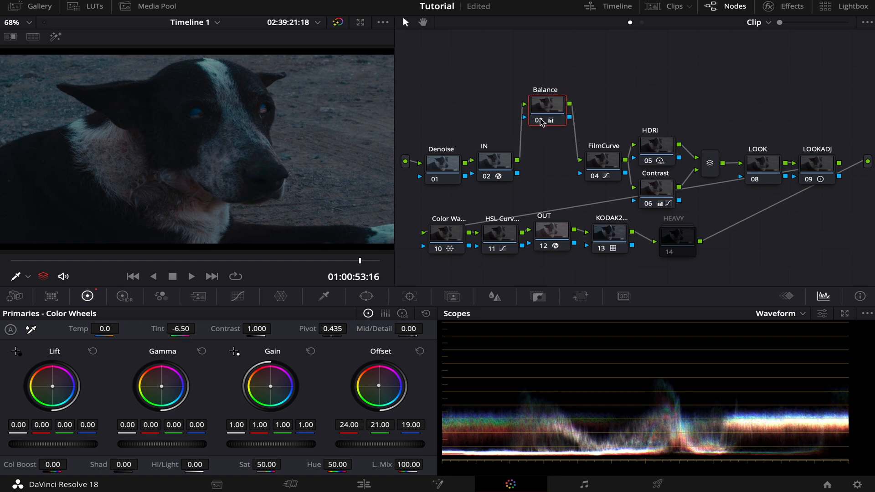
{"action": "left_click", "coordinate": [539, 122]}
{"action": "left_click", "coordinate": [539, 122]}
{"action": "left_click", "coordinate": [539, 122]}
{"action": "left_click", "coordinate": [539, 121]}
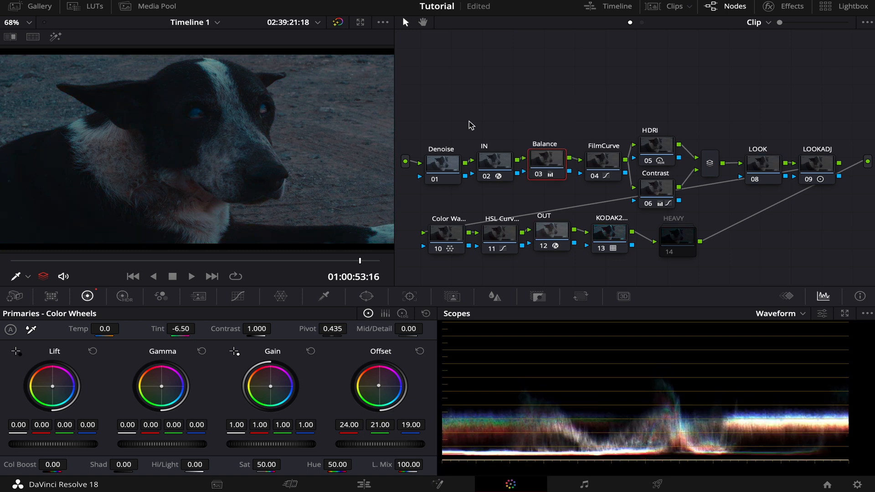
Step: Raise the Contrast node's gamma to 0.14 against the waveform and return the node below HDRI
{"action": "left_click_drag", "start_coordinate": [652, 196], "coordinate": [508, 84]}
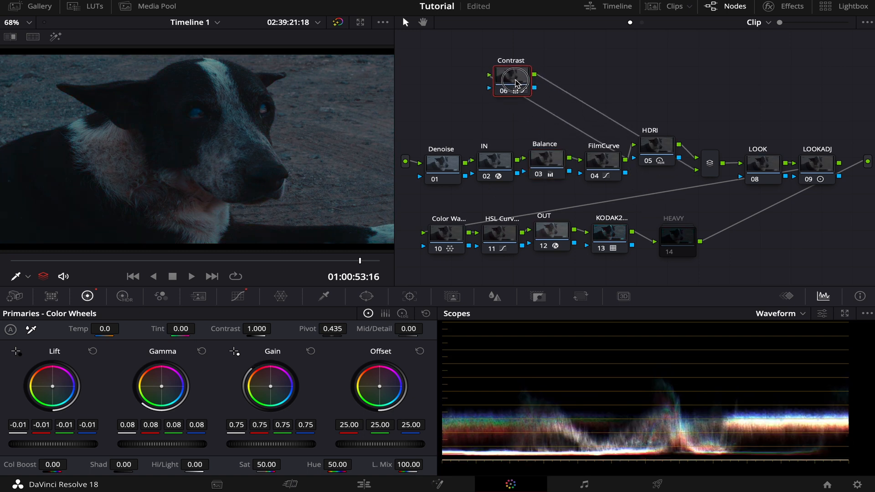
{"action": "left_click_drag", "start_coordinate": [137, 450], "coordinate": [114, 450]}
{"action": "left_click_drag", "start_coordinate": [437, 245], "coordinate": [666, 257]}
{"action": "left_click_drag", "start_coordinate": [495, 85], "coordinate": [643, 197]}
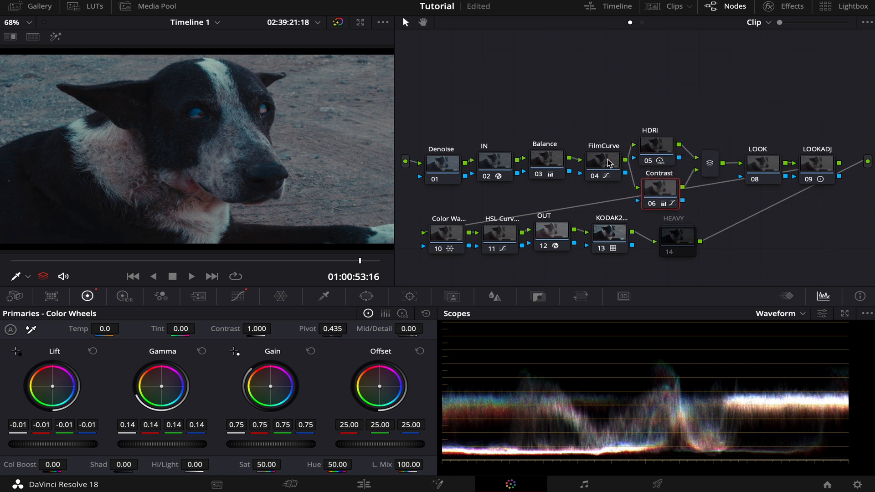
Step: Lift the black point and slightly lower the white point of the FilmCurve node's custom curve, and return the node to the main row
{"action": "left_click_drag", "start_coordinate": [609, 164], "coordinate": [557, 105]}
{"action": "left_click", "coordinate": [236, 298]}
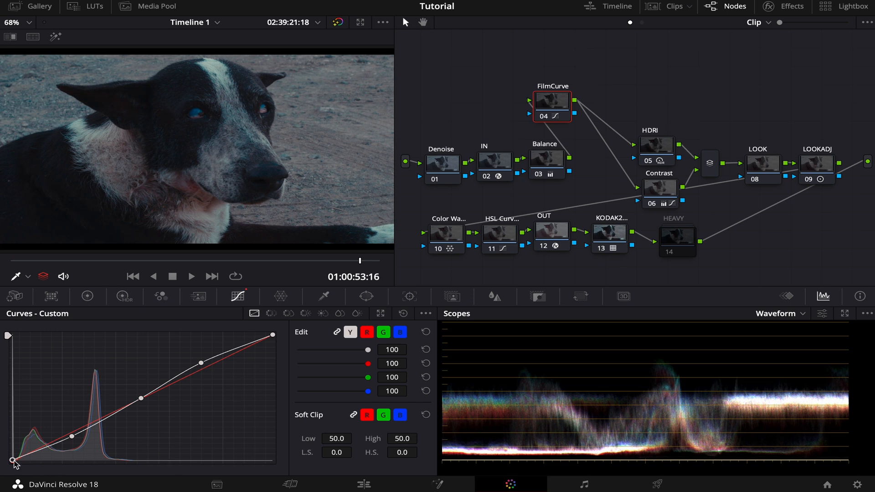
{"action": "mouse_move", "coordinate": [12, 462]}
{"action": "left_mouse_down"}
{"action": "mouse_move", "coordinate": [12, 446]}
{"action": "mouse_move", "coordinate": [13, 454]}
{"action": "left_mouse_up"}
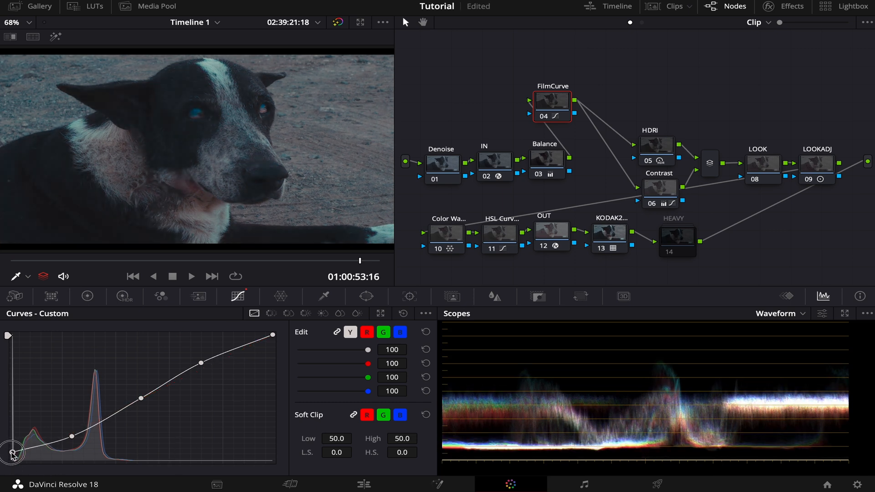
{"action": "left_click_drag", "start_coordinate": [273, 335], "coordinate": [272, 339]}
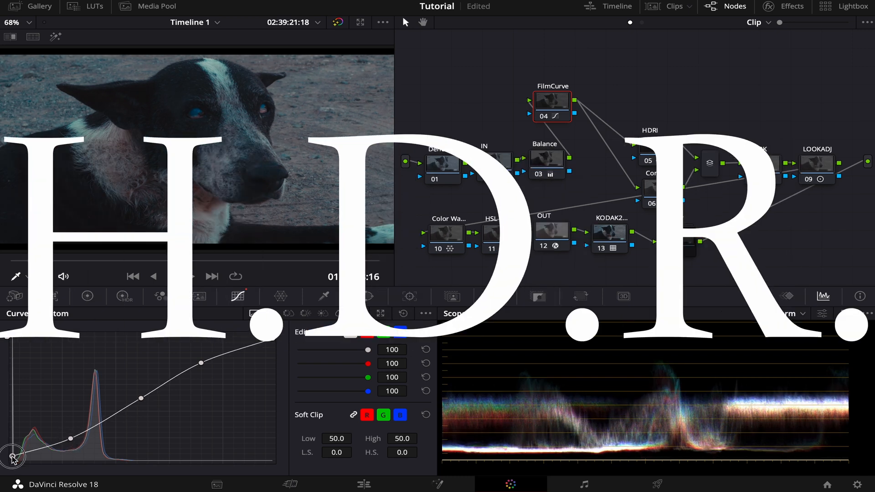
{"action": "left_click_drag", "start_coordinate": [544, 112], "coordinate": [594, 166]}
Step: Compare the image with the HDRI node off and on, inspect its High Dynamic Range wheels, and put it back above Contrast
{"action": "left_click_drag", "start_coordinate": [653, 146], "coordinate": [688, 87]}
{"action": "left_click", "coordinate": [686, 100]}
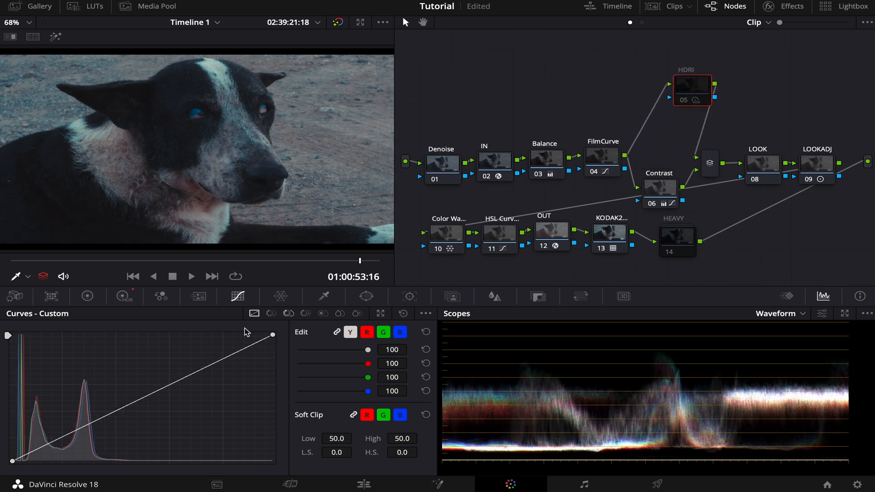
{"action": "left_click", "coordinate": [123, 296]}
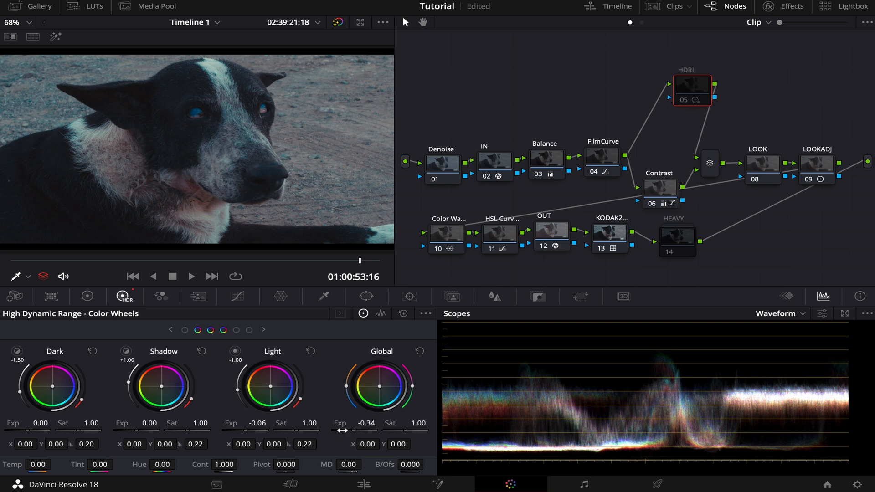
{"action": "left_click", "coordinate": [681, 101]}
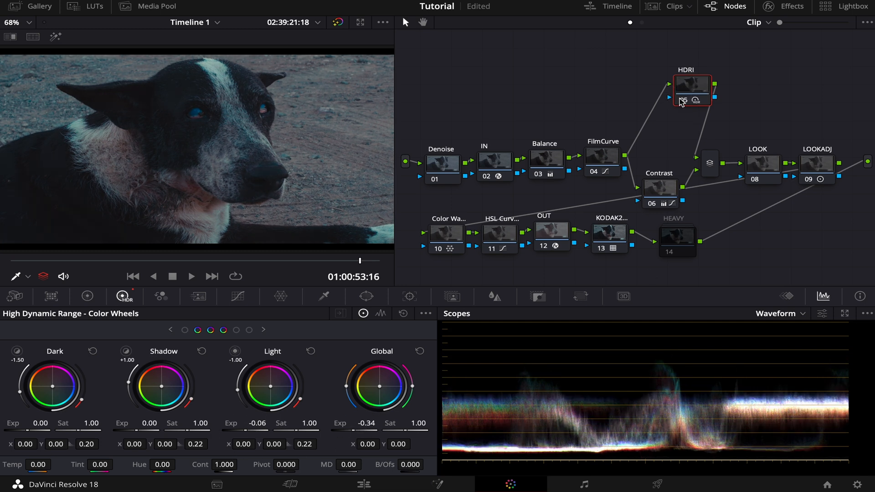
{"action": "left_click", "coordinate": [682, 101]}
{"action": "left_click", "coordinate": [681, 101]}
{"action": "left_click_drag", "start_coordinate": [692, 84], "coordinate": [659, 141]}
{"action": "left_click", "coordinate": [659, 188]}
Step: Move LOOK and LOOKADJ above the main row and push the LOOK node's gamma toward red and its lift toward blue
{"action": "left_click_drag", "start_coordinate": [722, 89], "coordinate": [831, 199]}
{"action": "left_click_drag", "start_coordinate": [755, 171], "coordinate": [481, 116]}
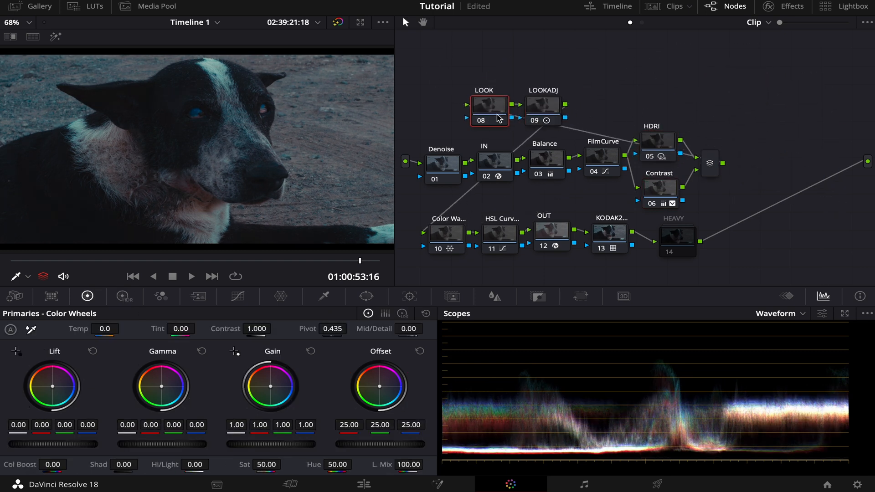
{"action": "left_click_drag", "start_coordinate": [162, 392], "coordinate": [159, 385]}
{"action": "left_click_drag", "start_coordinate": [52, 387], "coordinate": [55, 392]}
{"action": "left_click_drag", "start_coordinate": [494, 118], "coordinate": [482, 104]}
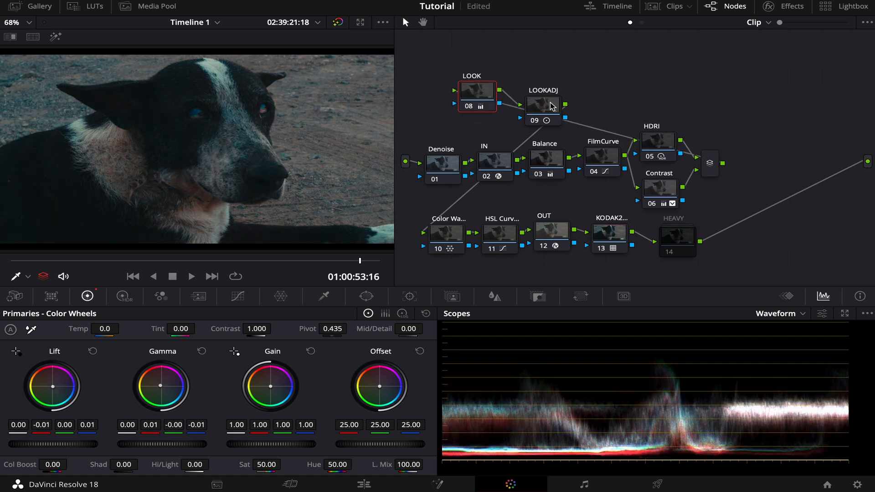
Step: Set the LOOKADJ node's log shadows to 0.01, -0.01 and 0.02, and compare the look nodes off and on
{"action": "left_click_drag", "start_coordinate": [551, 105], "coordinate": [553, 86]}
{"action": "left_click", "coordinate": [403, 314]}
{"action": "left_click_drag", "start_coordinate": [51, 387], "coordinate": [55, 385]}
{"action": "left_click", "coordinate": [469, 106]}
{"action": "left_click", "coordinate": [469, 106]}
{"action": "left_click", "coordinate": [535, 101]}
Step: Combine LOOK and LOOKADJ into a compound node labelled LOOK T and place it after the layer mixer
{"action": "left_click_drag", "start_coordinate": [451, 58], "coordinate": [600, 98]}
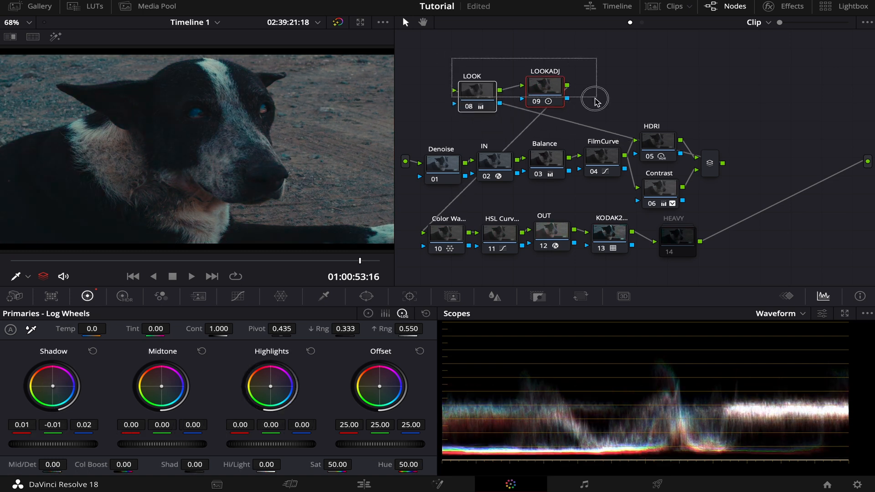
{"action": "right_click", "coordinate": [597, 98]}
{"action": "left_click", "coordinate": [527, 280]}
{"action": "type", "text": "LOOK TO"}
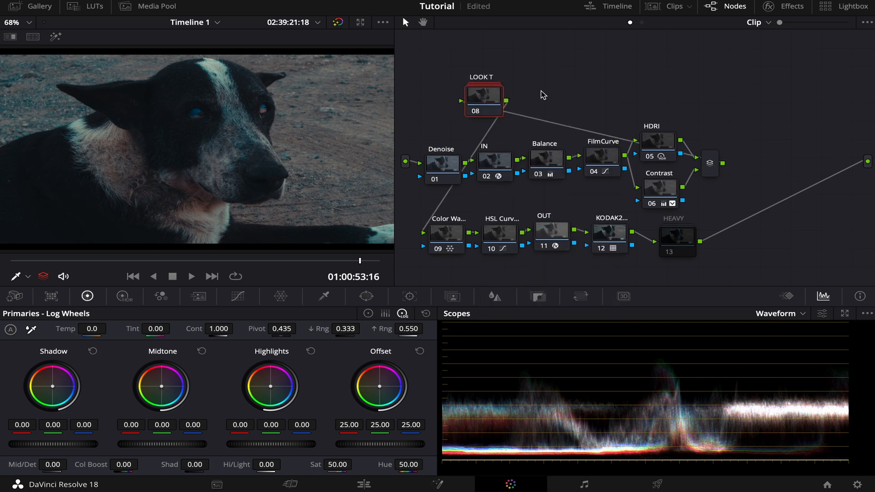
{"action": "left_click_drag", "start_coordinate": [471, 112], "coordinate": [756, 179]}
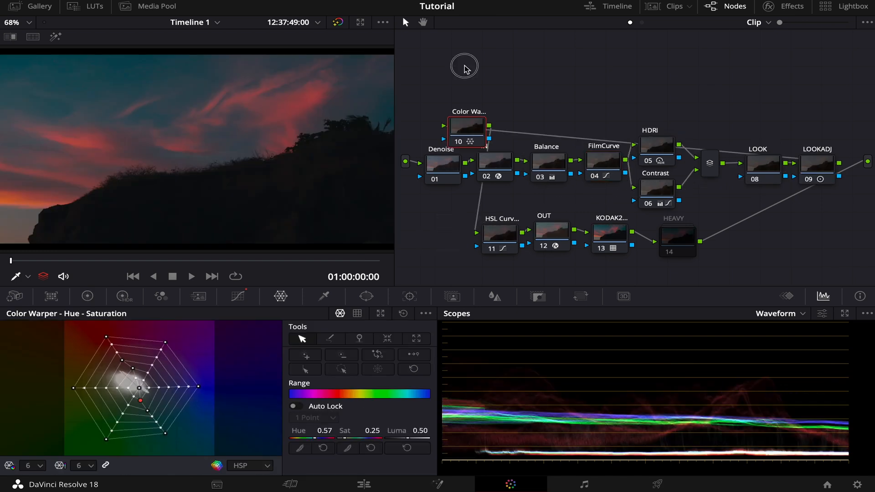
Step: On the sunset clip, move the Color Warper and HSL Curves nodes side by side above the main row
{"action": "left_click_drag", "start_coordinate": [469, 126], "coordinate": [469, 82]}
{"action": "left_click_drag", "start_coordinate": [504, 232], "coordinate": [561, 75]}
{"action": "left_click_drag", "start_coordinate": [465, 80], "coordinate": [461, 79]}
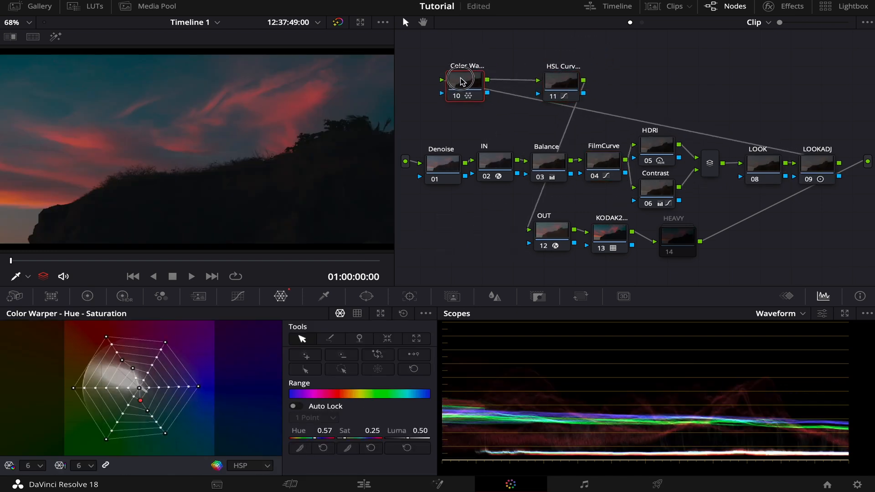
Step: Disable and re-enable the Color Warper and HSL Curves nodes individually to compare their effect on the sunset
{"action": "left_click", "coordinate": [456, 95]}
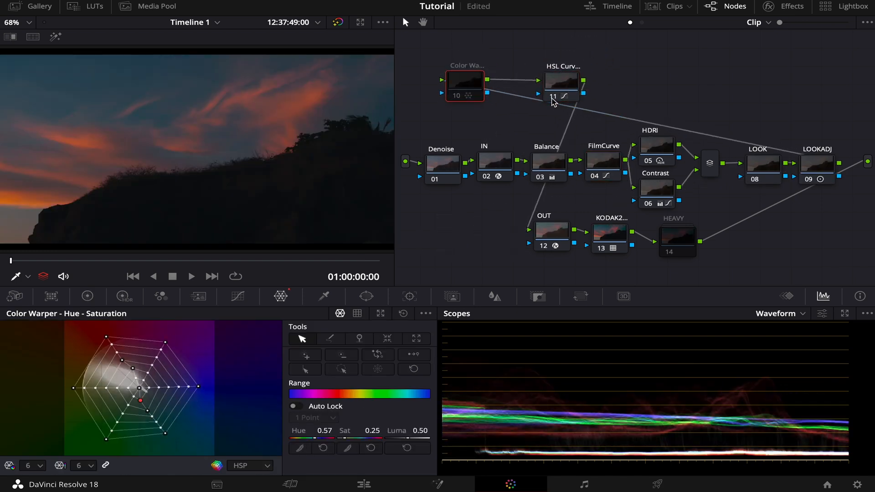
{"action": "left_click", "coordinate": [552, 98]}
{"action": "left_click", "coordinate": [552, 98]}
{"action": "left_click", "coordinate": [458, 97]}
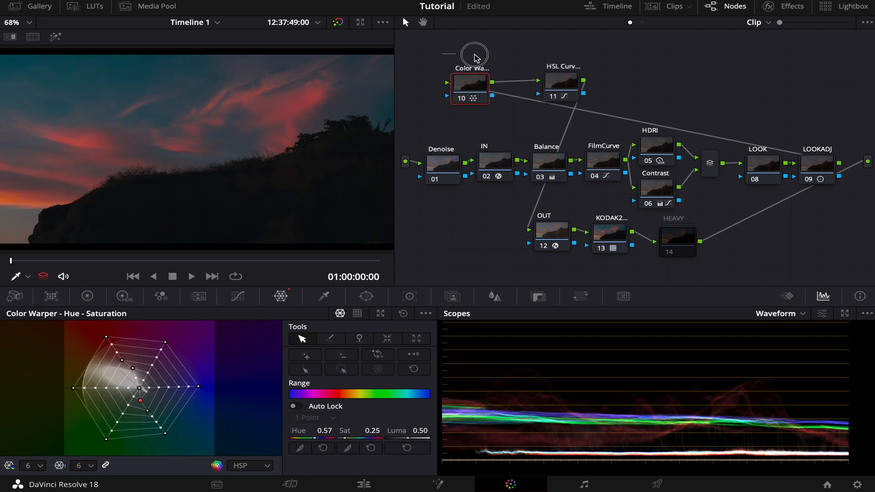
Step: Select the Color Warper and HSL Curves nodes together and toggle both off and on to compare the sunset colors
{"action": "left_click_drag", "start_coordinate": [473, 55], "coordinate": [622, 126]}
{"action": "key", "text": "ctrl+d"}
{"action": "key", "text": "ctrl+d"}
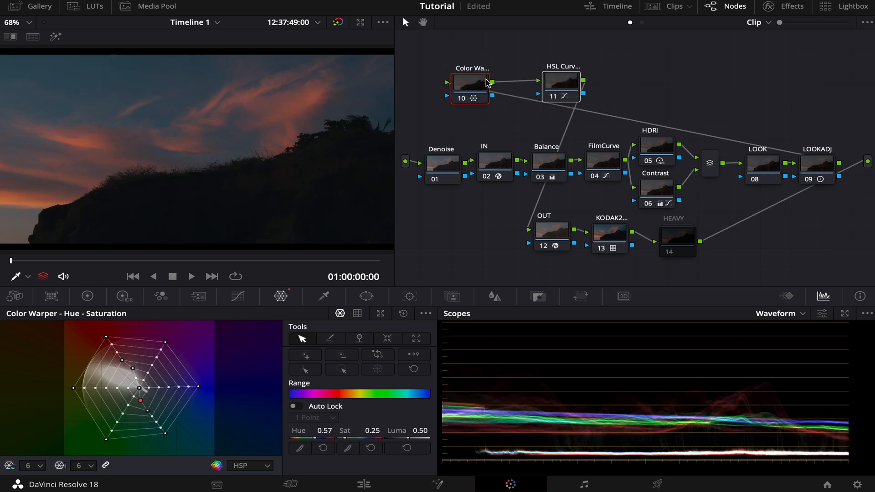
{"action": "key", "text": "ctrl+d"}
{"action": "key", "text": "ctrl+d"}
{"action": "key", "text": "ctrl+d"}
{"action": "key", "text": "ctrl+d"}
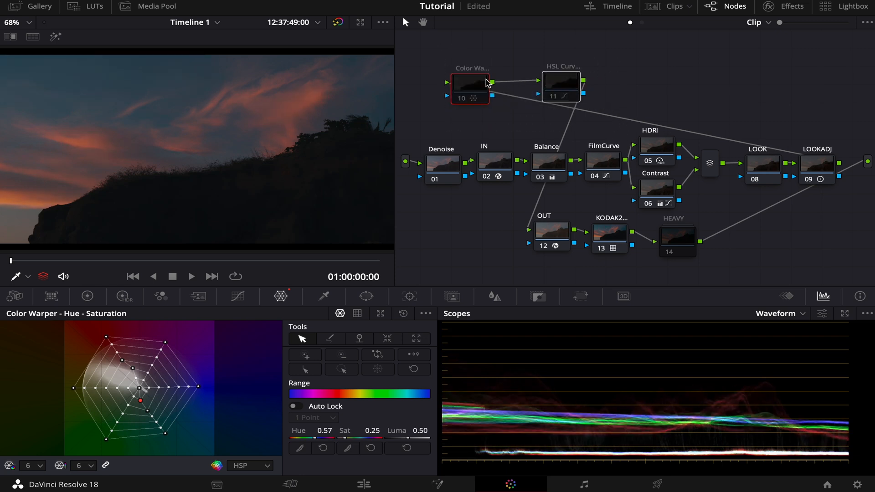
Step: Re-enable the sunset clip's Color Warper and HSL Curves nodes, view Hue Vs Sat, and return both nodes to the lower row
{"action": "left_click_drag", "start_coordinate": [488, 83], "coordinate": [484, 83]}
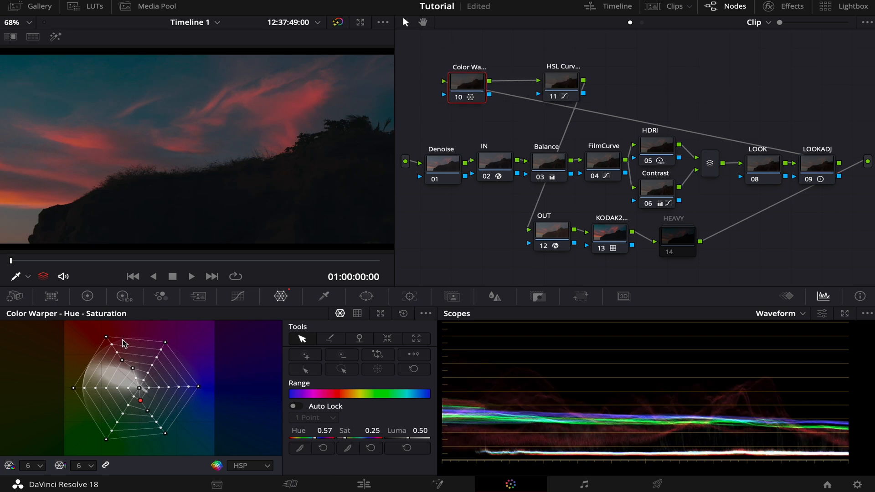
{"action": "key", "text": "alt+shift+apostrophe"}
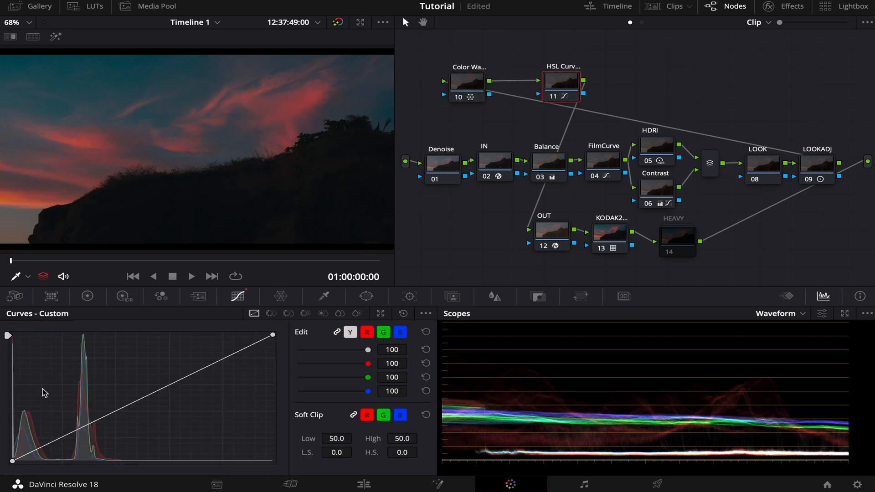
{"action": "left_click", "coordinate": [288, 314]}
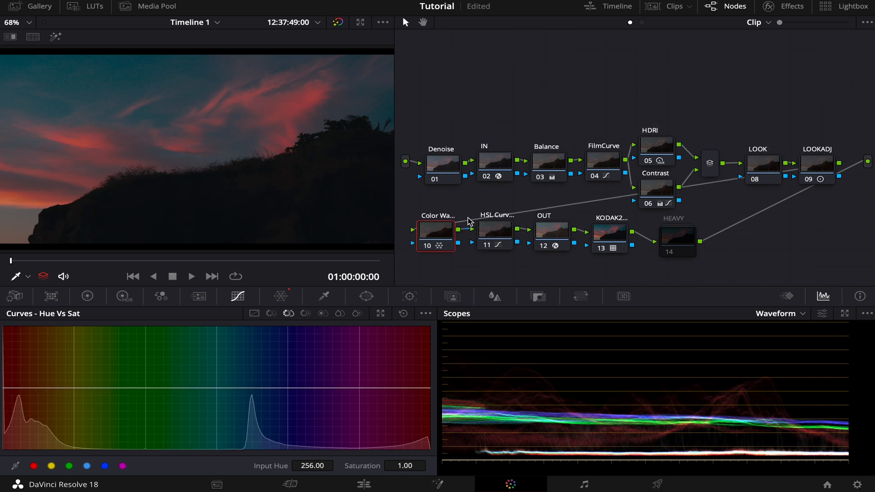
{"action": "left_click_drag", "start_coordinate": [445, 166], "coordinate": [474, 90]}
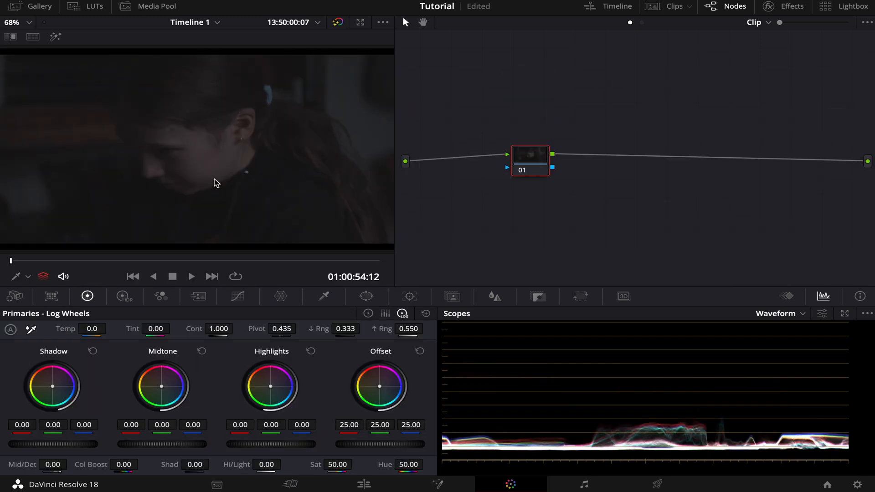
Step: On the girl's close-up clip, go to 01:01:00:00, remove the default node and apply the saved PowerGrade
{"action": "left_click_drag", "start_coordinate": [11, 261], "coordinate": [229, 258]}
{"action": "mouse_move", "coordinate": [529, 164]}
{"action": "left_mouse_down"}
{"action": "mouse_move", "coordinate": [501, 156]}
{"action": "mouse_move", "coordinate": [530, 160]}
{"action": "left_mouse_up"}
{"action": "key", "text": "ctrl+z"}
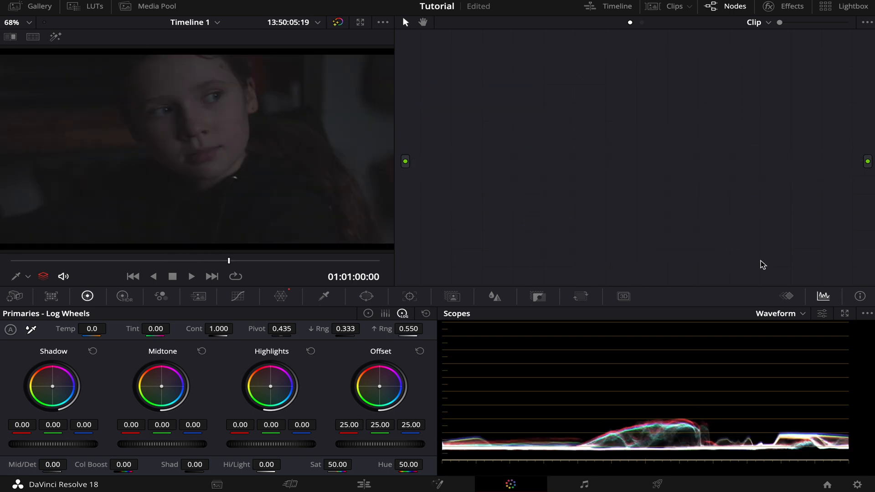
{"action": "left_click", "coordinate": [43, 7]}
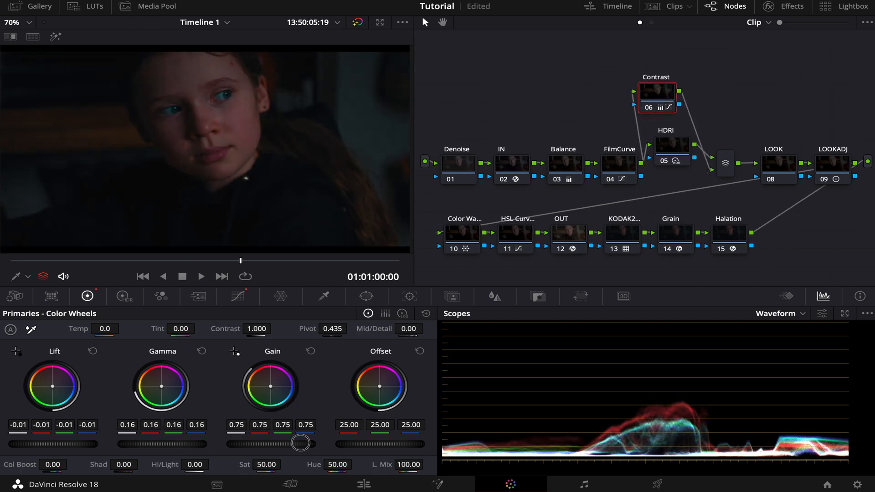
Step: Nudge the Balance node's tint upward and place the Contrast node directly beneath HDRI
{"action": "left_click", "coordinate": [566, 166]}
{"action": "left_click_drag", "start_coordinate": [181, 328], "coordinate": [187, 329]}
{"action": "left_click_drag", "start_coordinate": [658, 94], "coordinate": [677, 190]}
{"action": "left_click", "coordinate": [668, 204]}
{"action": "left_click", "coordinate": [668, 204]}
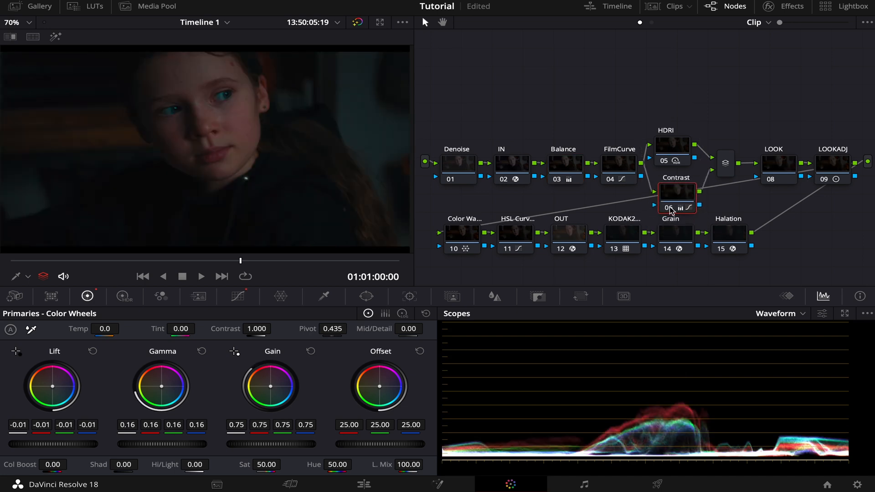
Step: Raise the shadows on the FilmCurve node's custom curve and set the Contrast node's contrast to 1.138
{"action": "left_click", "coordinate": [619, 166]}
{"action": "left_click", "coordinate": [239, 298]}
{"action": "left_click", "coordinate": [255, 314]}
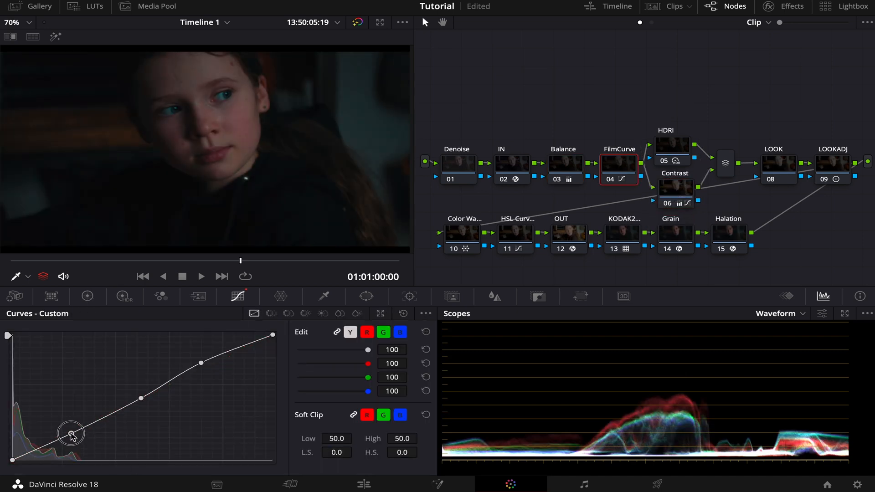
{"action": "left_click_drag", "start_coordinate": [12, 460], "coordinate": [13, 458]}
{"action": "left_click", "coordinate": [676, 188]}
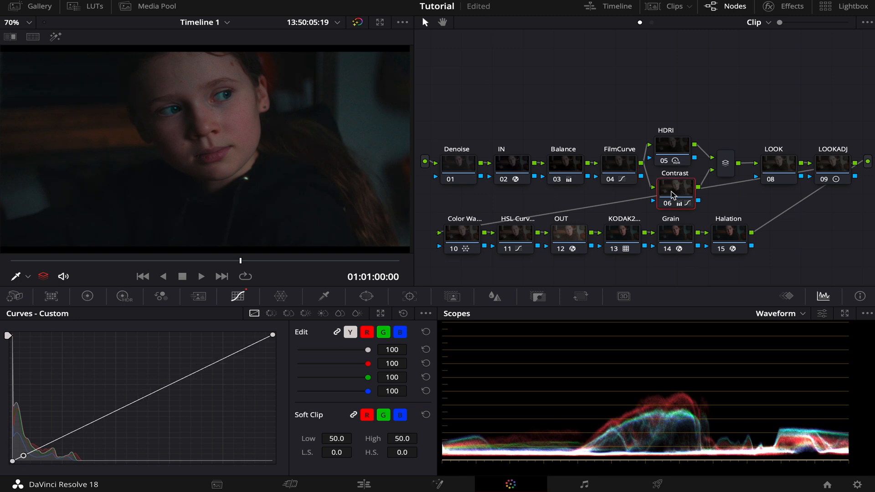
{"action": "left_click", "coordinate": [88, 296]}
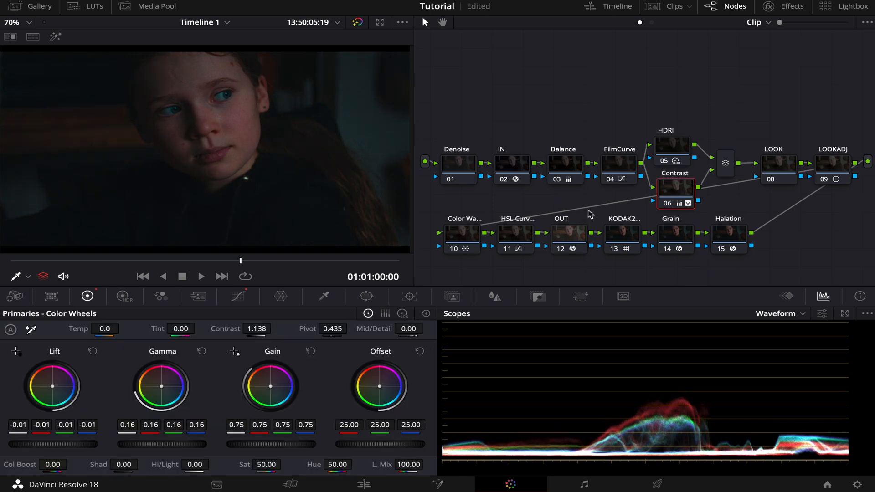
Step: In the Color Warper node, pull the outer blue point slightly inward toward cyan
{"action": "left_click", "coordinate": [461, 233]}
{"action": "left_click", "coordinate": [281, 296]}
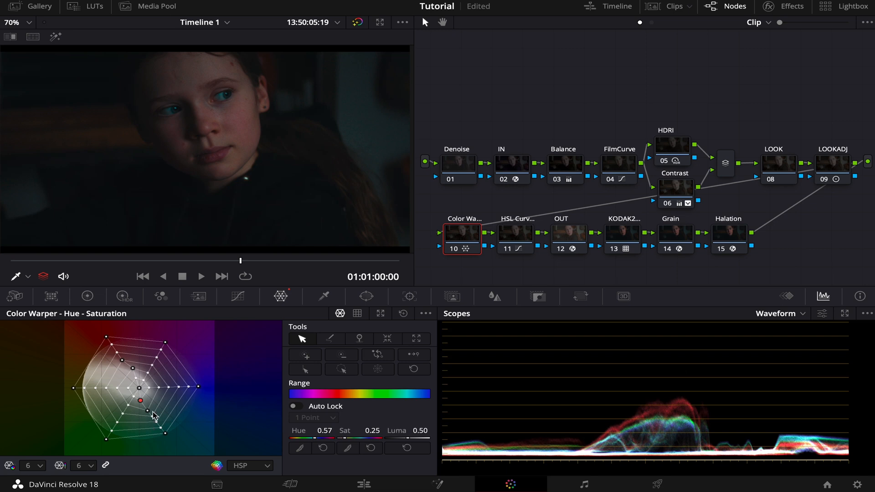
{"action": "left_click_drag", "start_coordinate": [199, 387], "coordinate": [188, 410]}
Step: In the HSL Curves node, raise the cyan point of Hue Vs Sat slightly and shift the neighbouring blue point toward cyan
{"action": "left_click", "coordinate": [514, 235]}
{"action": "left_click", "coordinate": [238, 296]}
{"action": "left_click", "coordinate": [289, 314]}
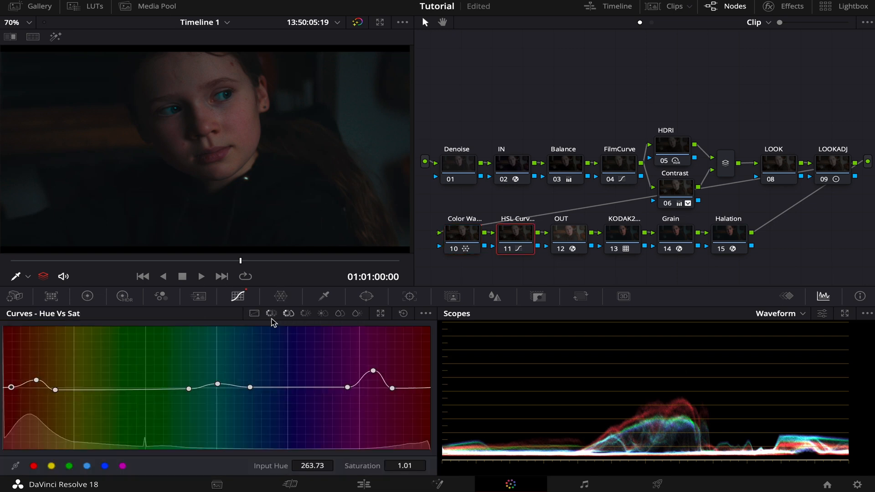
{"action": "mouse_move", "coordinate": [217, 384]}
{"action": "left_mouse_down"}
{"action": "mouse_move", "coordinate": [218, 361]}
{"action": "mouse_move", "coordinate": [218, 371]}
{"action": "left_mouse_up"}
{"action": "mouse_move", "coordinate": [251, 388]}
{"action": "left_mouse_down"}
{"action": "mouse_move", "coordinate": [246, 365]}
{"action": "mouse_move", "coordinate": [240, 383]}
{"action": "left_mouse_up"}
{"action": "mouse_move", "coordinate": [218, 371]}
{"action": "left_mouse_down"}
{"action": "mouse_move", "coordinate": [219, 406]}
{"action": "mouse_move", "coordinate": [238, 386]}
{"action": "mouse_move", "coordinate": [221, 378]}
{"action": "left_mouse_up"}
Step: Go to the clip of the woman on the phone, apply the saved PowerGrade and enlarge the node graph area
{"action": "left_click", "coordinate": [286, 483]}
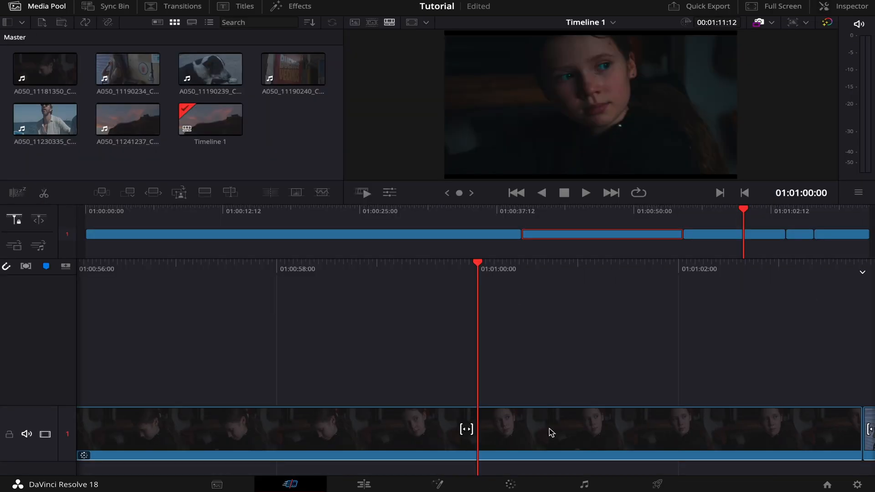
{"action": "scroll", "coordinate": [552, 432], "scroll_direction": "right", "scroll_amount": 10}
{"action": "left_click", "coordinate": [510, 484]}
{"action": "left_click", "coordinate": [37, 5]}
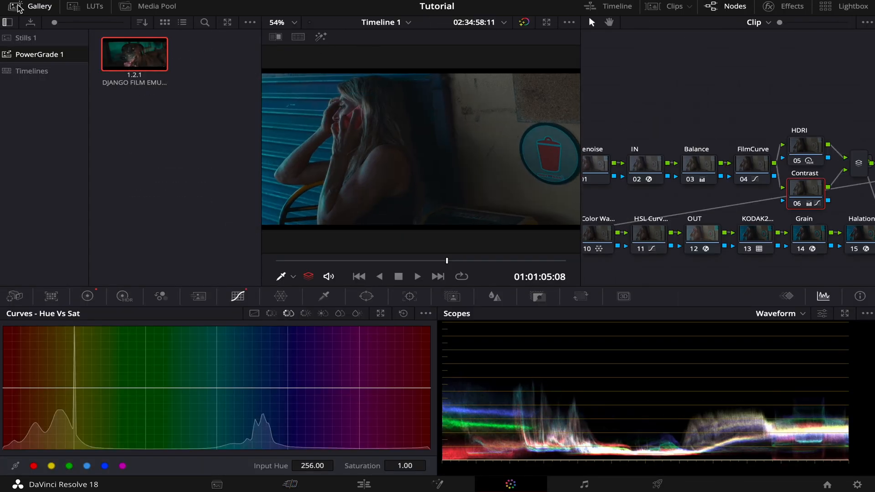
{"action": "left_click", "coordinate": [580, 105]}
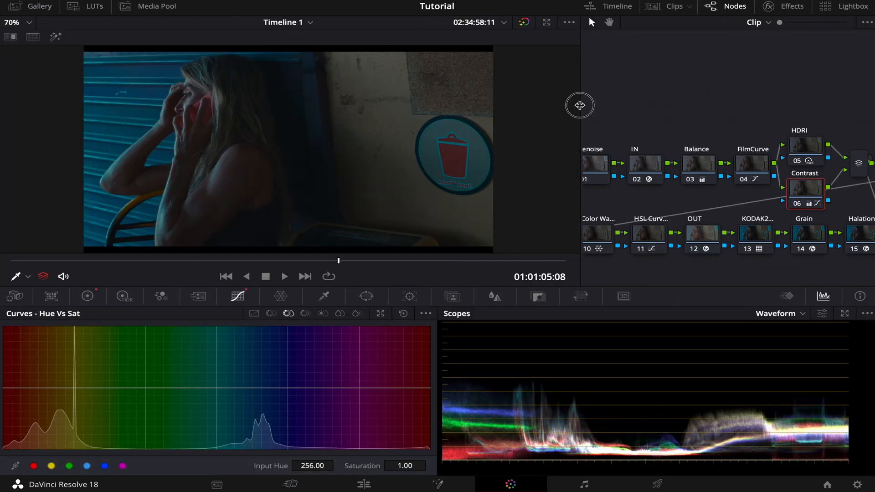
{"action": "left_click_drag", "start_coordinate": [580, 105], "coordinate": [441, 105]}
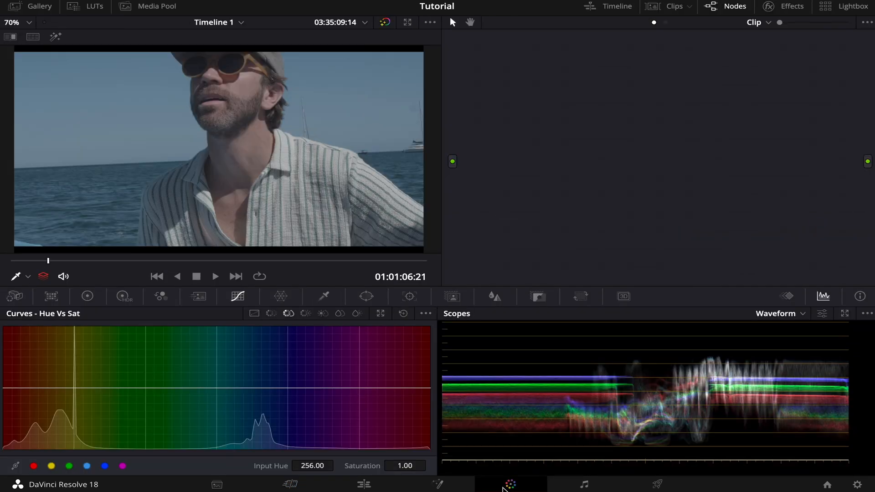
Step: On the clip of the man at sea, go to 01:01:09:21, apply the saved PowerGrade and enlarge the node graph area
{"action": "left_click_drag", "start_coordinate": [254, 260], "coordinate": [296, 259]}
{"action": "left_click", "coordinate": [30, 6]}
{"action": "middle_click", "coordinate": [136, 103]}
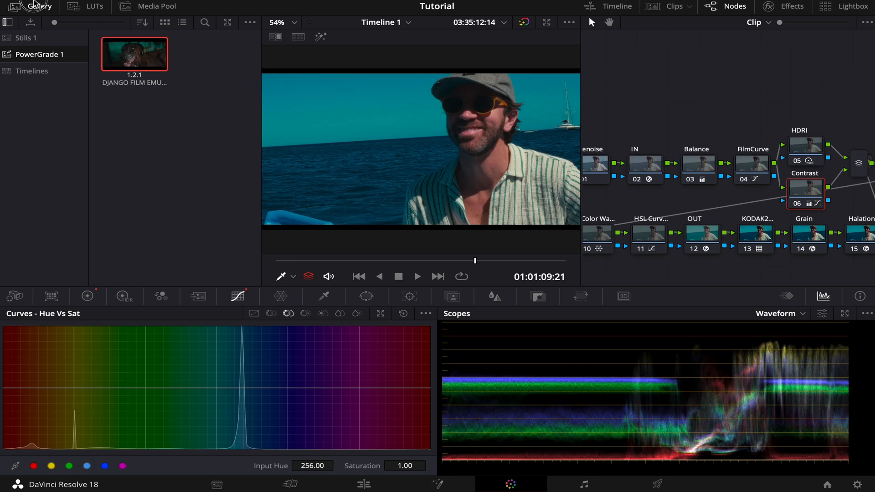
{"action": "left_click", "coordinate": [33, 5]}
{"action": "left_click_drag", "start_coordinate": [550, 108], "coordinate": [428, 117]}
Step: In the HSL Curves node, lower the red point of Hue Vs Sat to a saturation of 0.84
{"action": "left_click", "coordinate": [523, 237]}
{"action": "left_click_drag", "start_coordinate": [13, 387], "coordinate": [12, 399]}
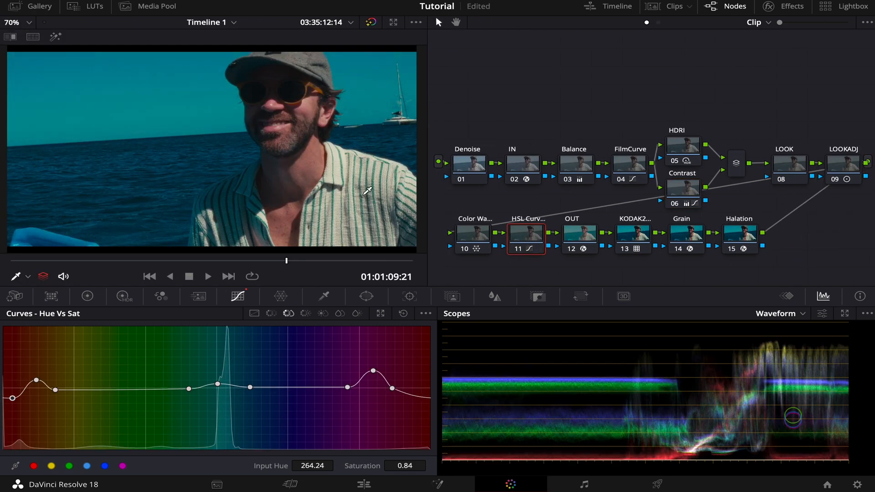
Step: On the FilmCurve node's custom curve, lower the white point and fine-tune the upper control point to roll off the highlights
{"action": "left_click", "coordinate": [622, 164]}
{"action": "left_click", "coordinate": [254, 313]}
{"action": "left_click_drag", "start_coordinate": [200, 365], "coordinate": [199, 360]}
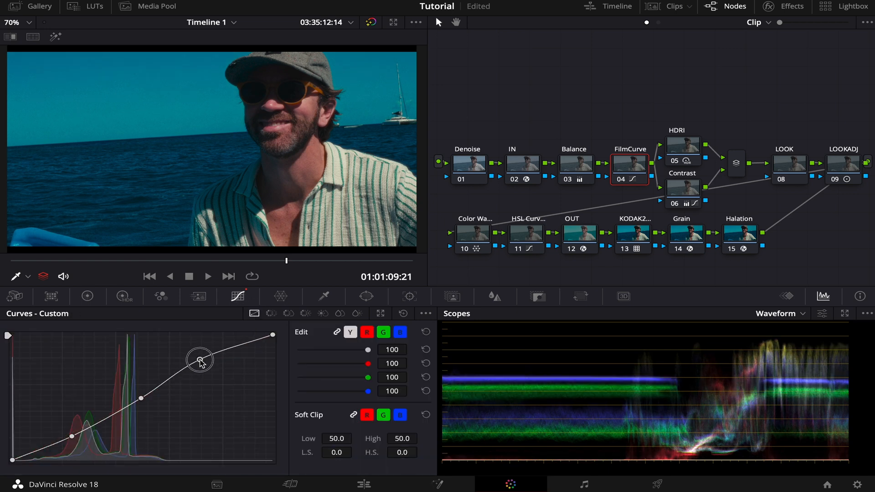
{"action": "left_click_drag", "start_coordinate": [270, 336], "coordinate": [267, 360]}
{"action": "mouse_move", "coordinate": [200, 360]}
{"action": "left_mouse_down"}
{"action": "mouse_move", "coordinate": [211, 371]}
{"action": "mouse_move", "coordinate": [201, 363]}
{"action": "left_mouse_up"}
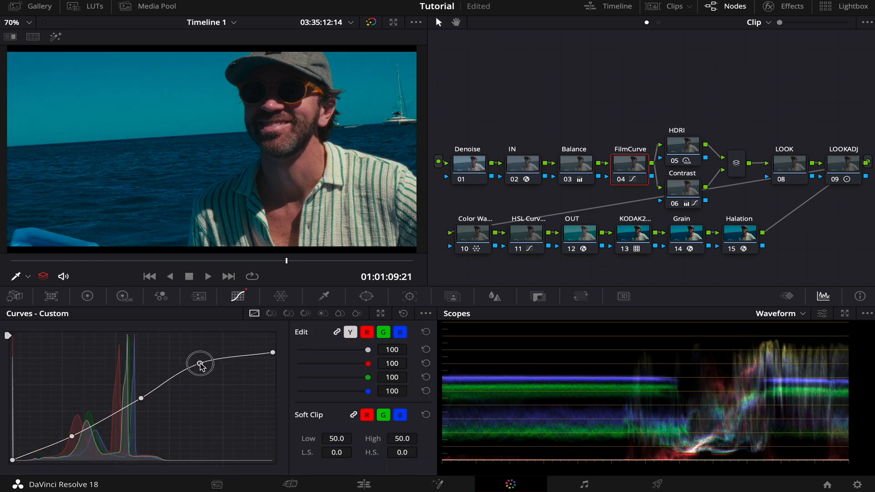